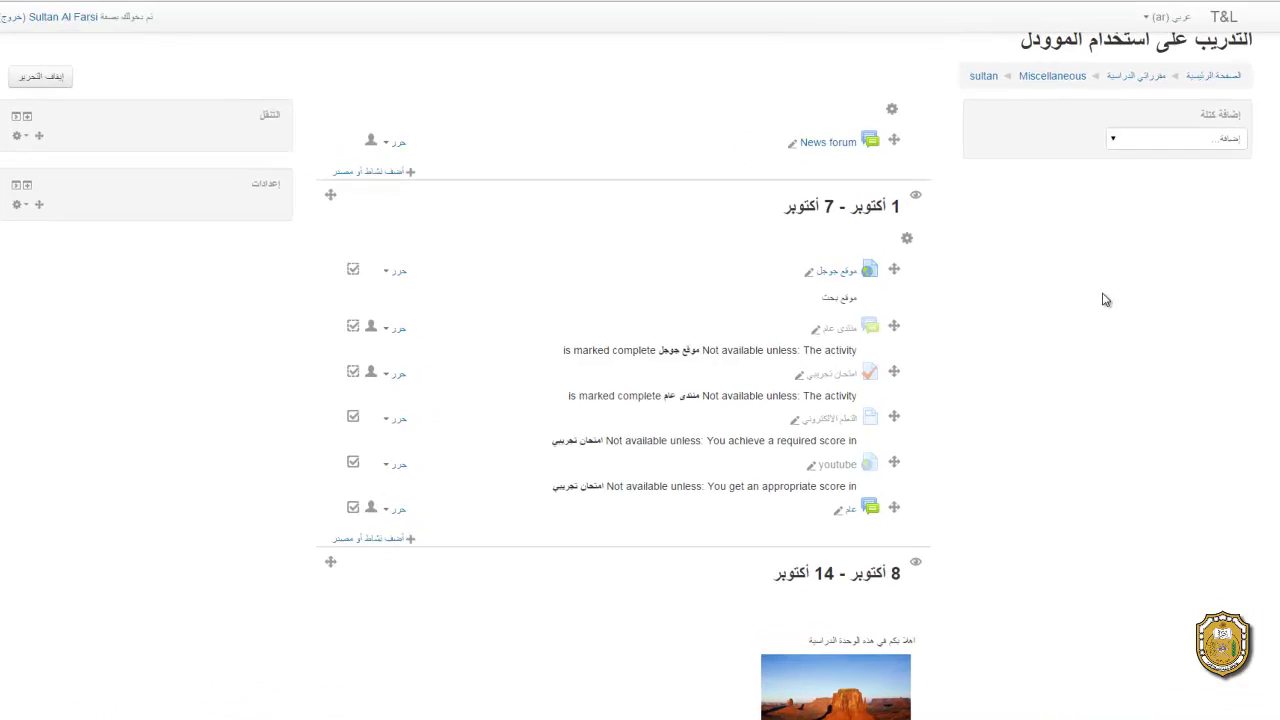
Add activity completion, date, grade, group, grouping and user profile access restrictions to the موقع جوجل resource.
{"action": "left_click", "coordinate": [306, 244]}
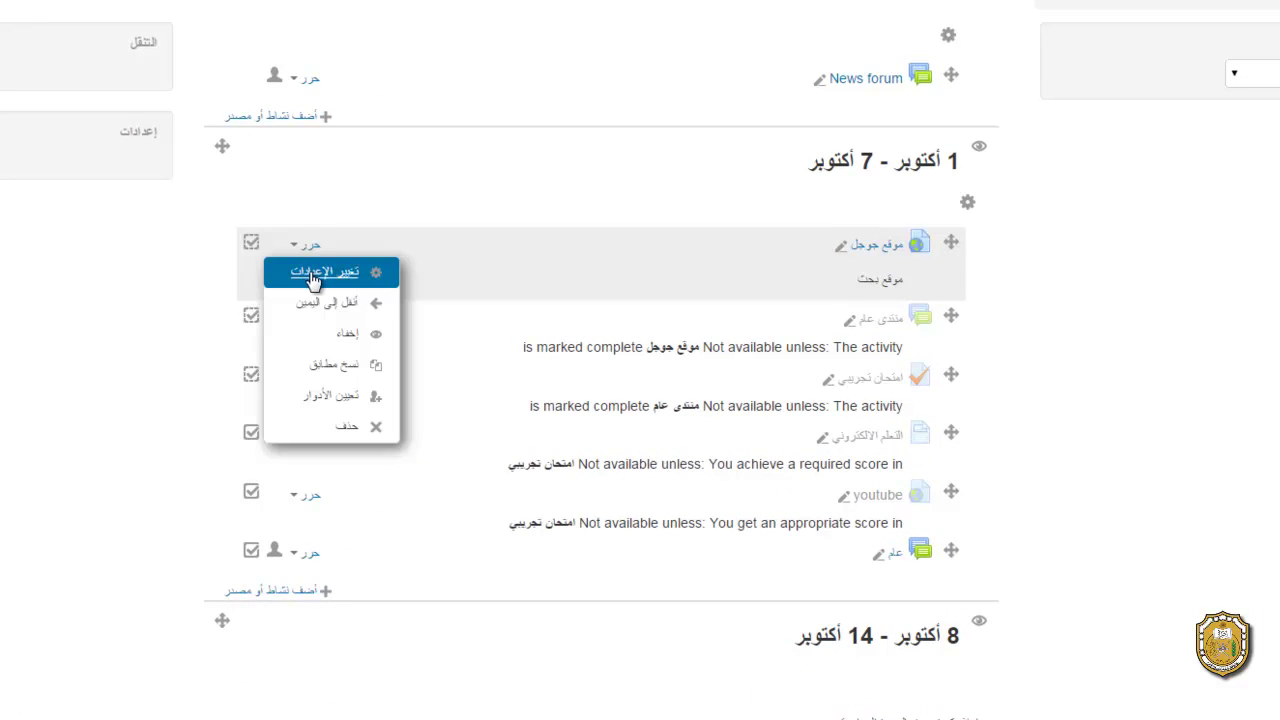
{"action": "left_click", "coordinate": [320, 281]}
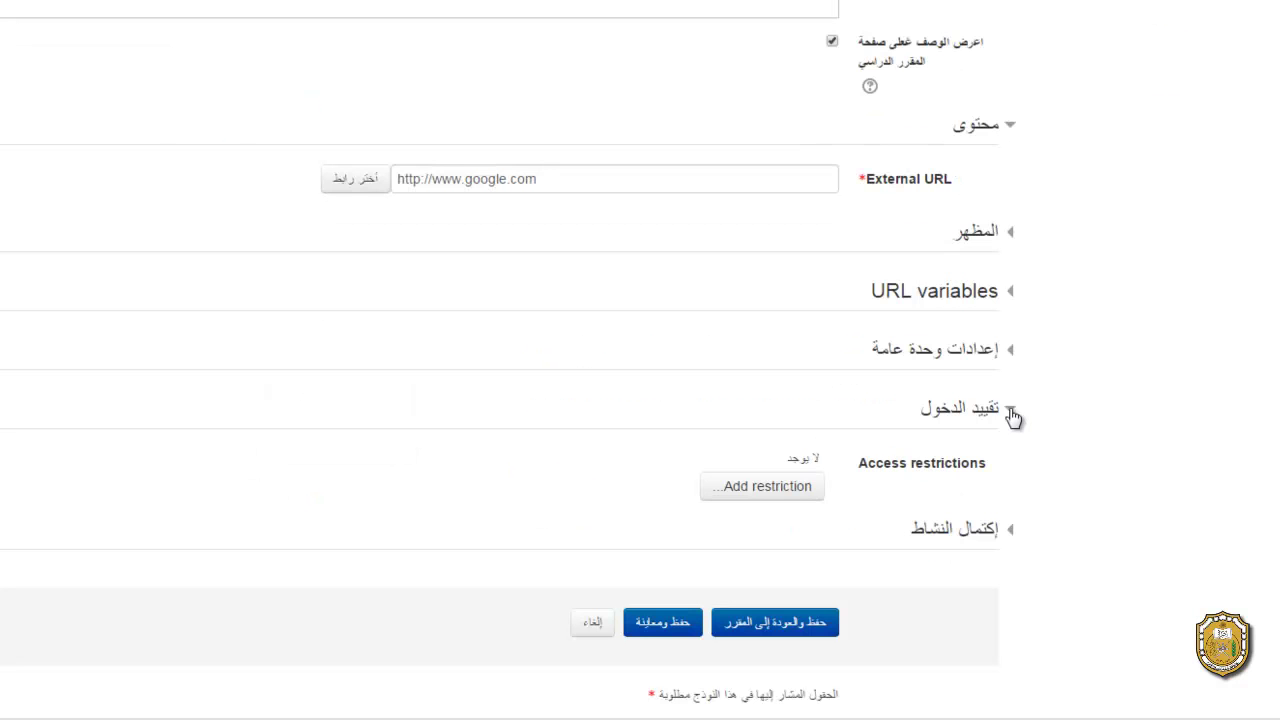
{"action": "left_click", "coordinate": [790, 468]}
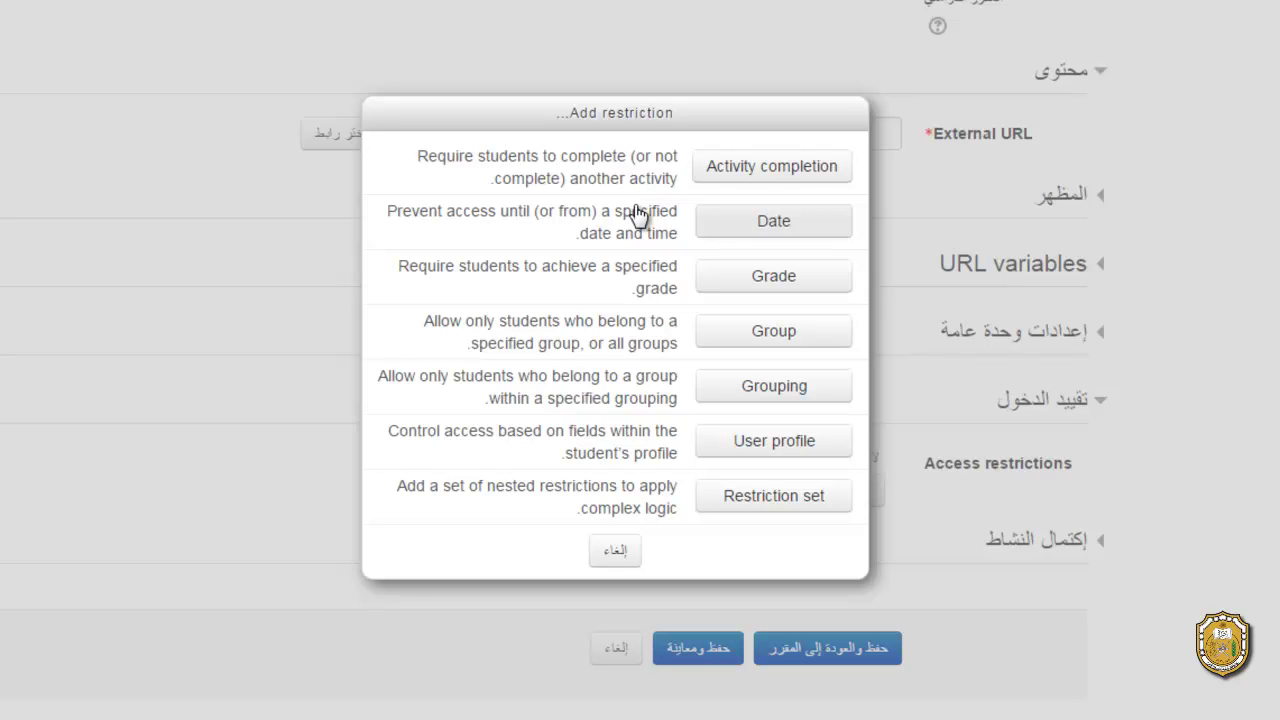
{"action": "left_click", "coordinate": [835, 175]}
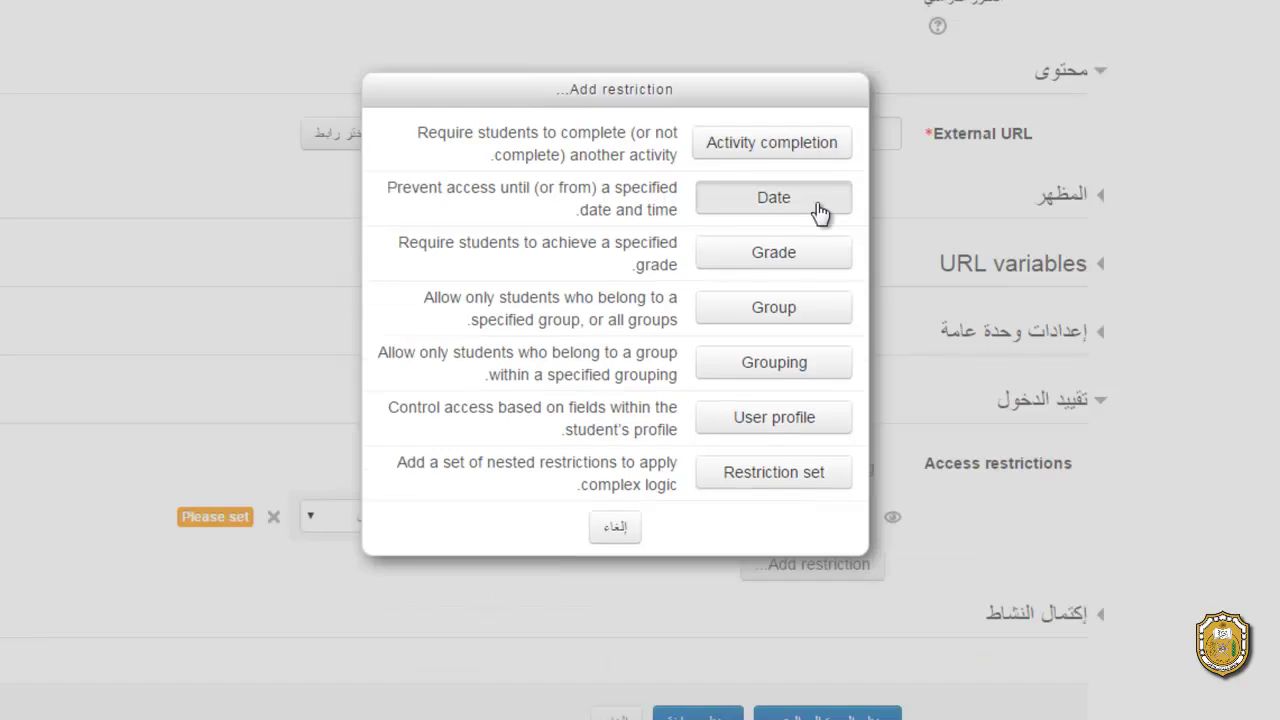
{"action": "left_click", "coordinate": [823, 211]}
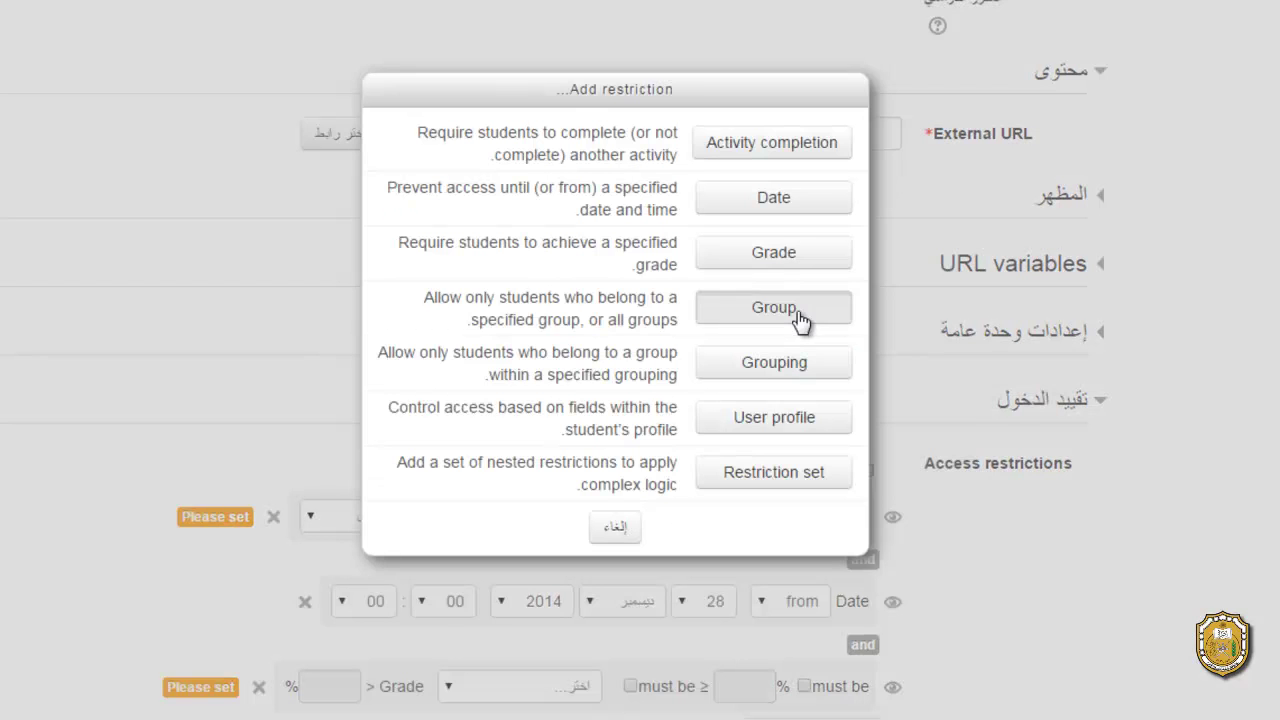
{"action": "left_click", "coordinate": [794, 318]}
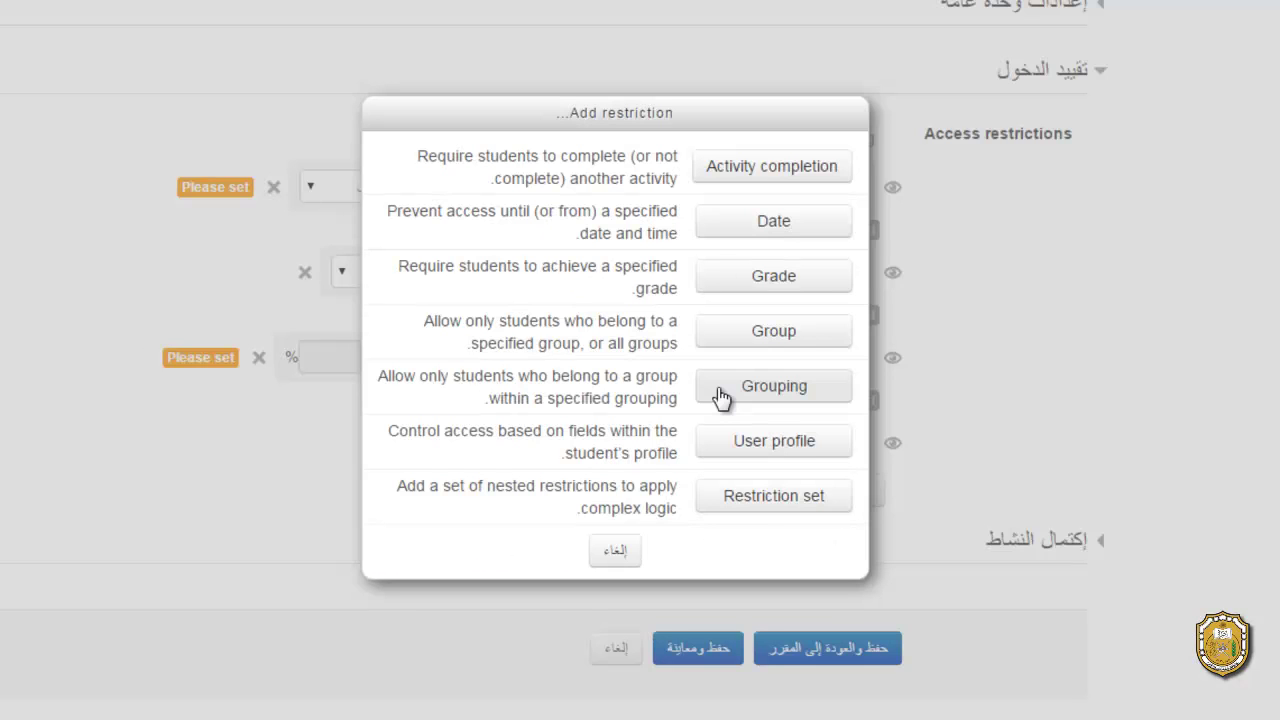
{"action": "left_click", "coordinate": [721, 397]}
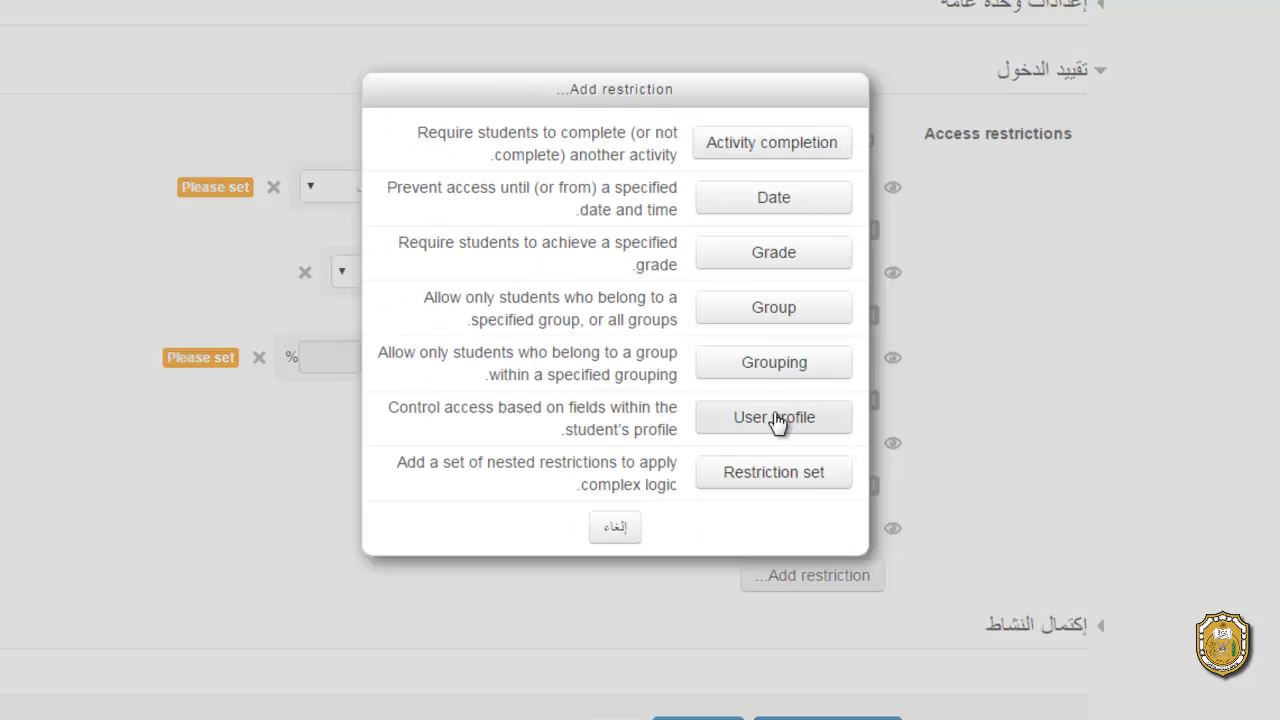
{"action": "left_click", "coordinate": [777, 418]}
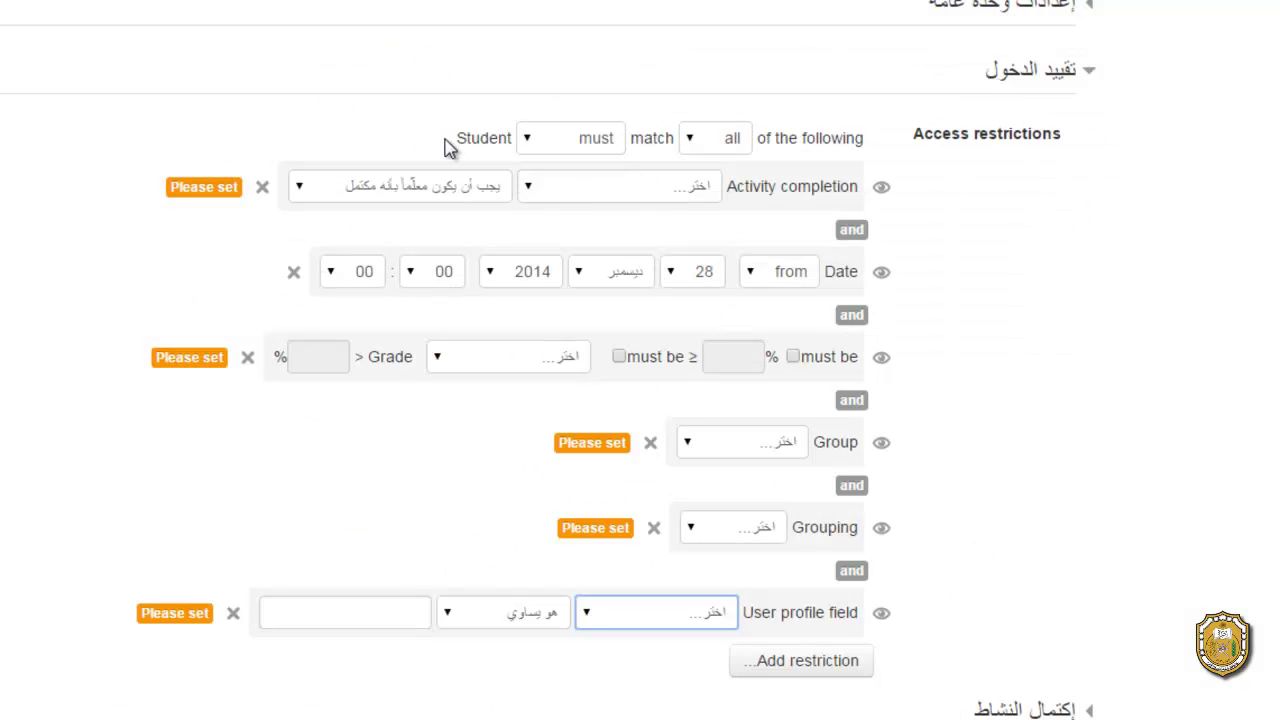
Examine the must / must not and all / any matching options of the access restrictions.
{"action": "left_click", "coordinate": [596, 145]}
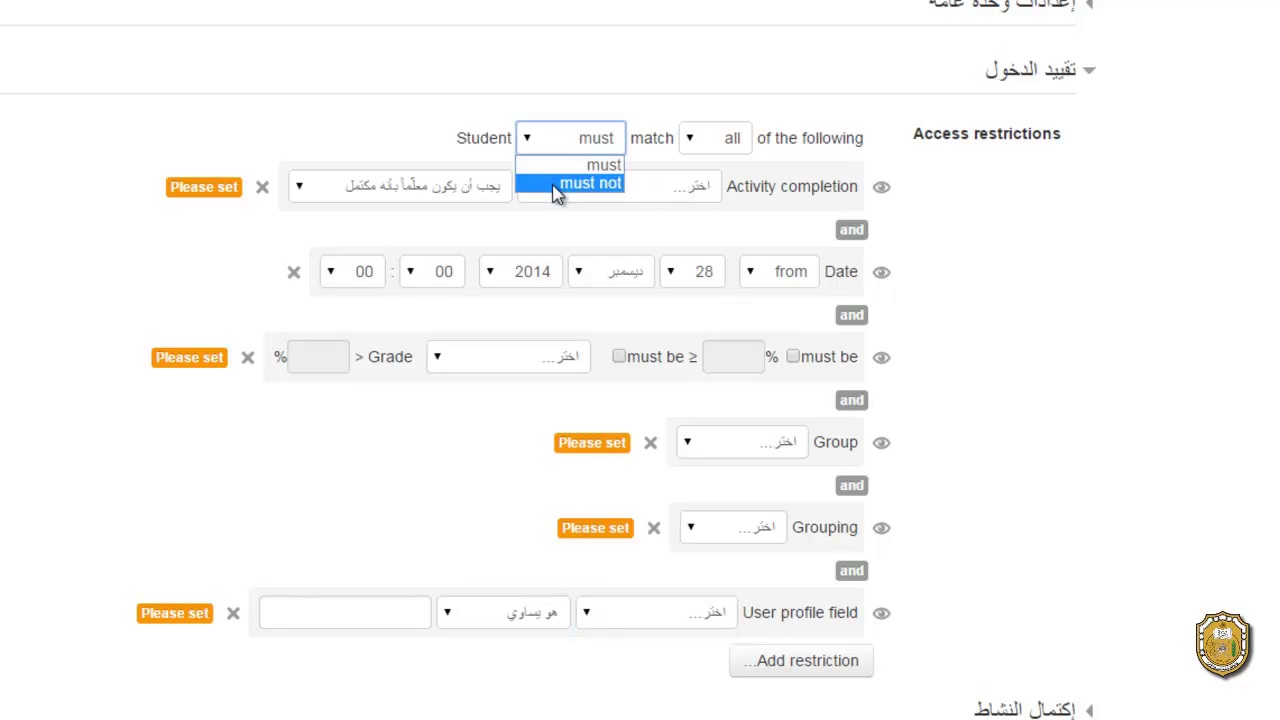
{"action": "left_click", "coordinate": [698, 145]}
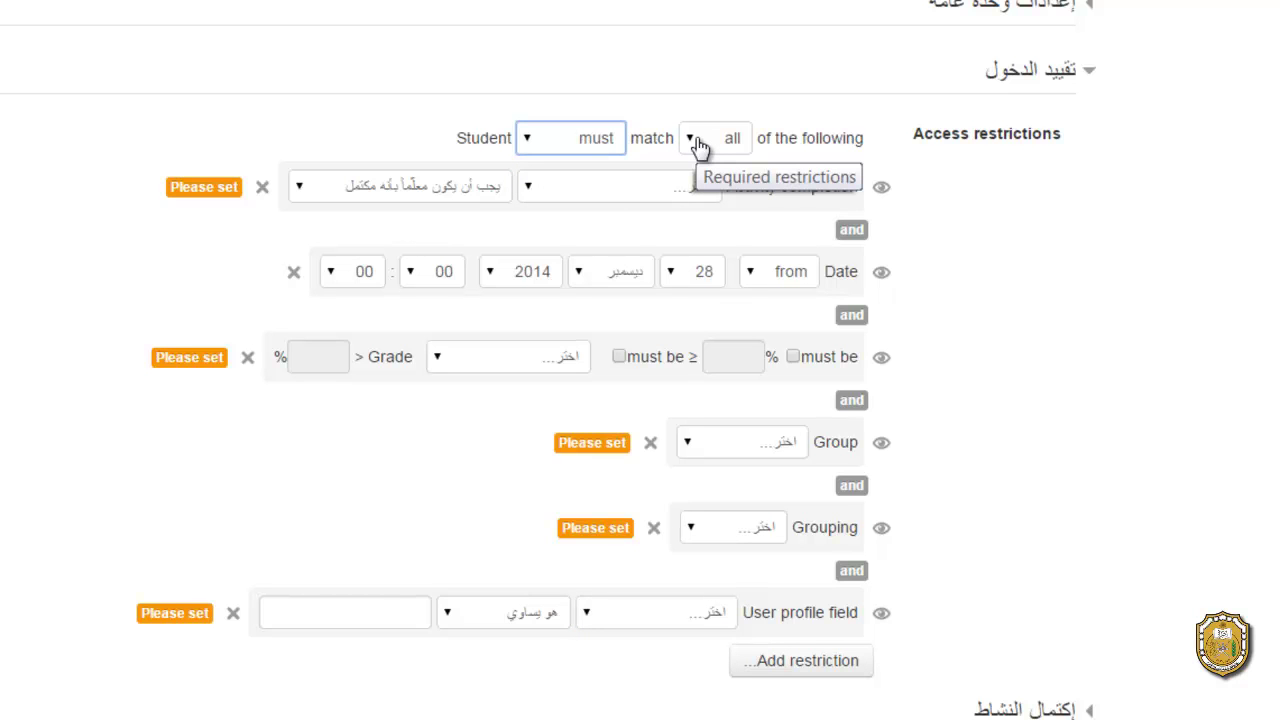
{"action": "left_click", "coordinate": [698, 145]}
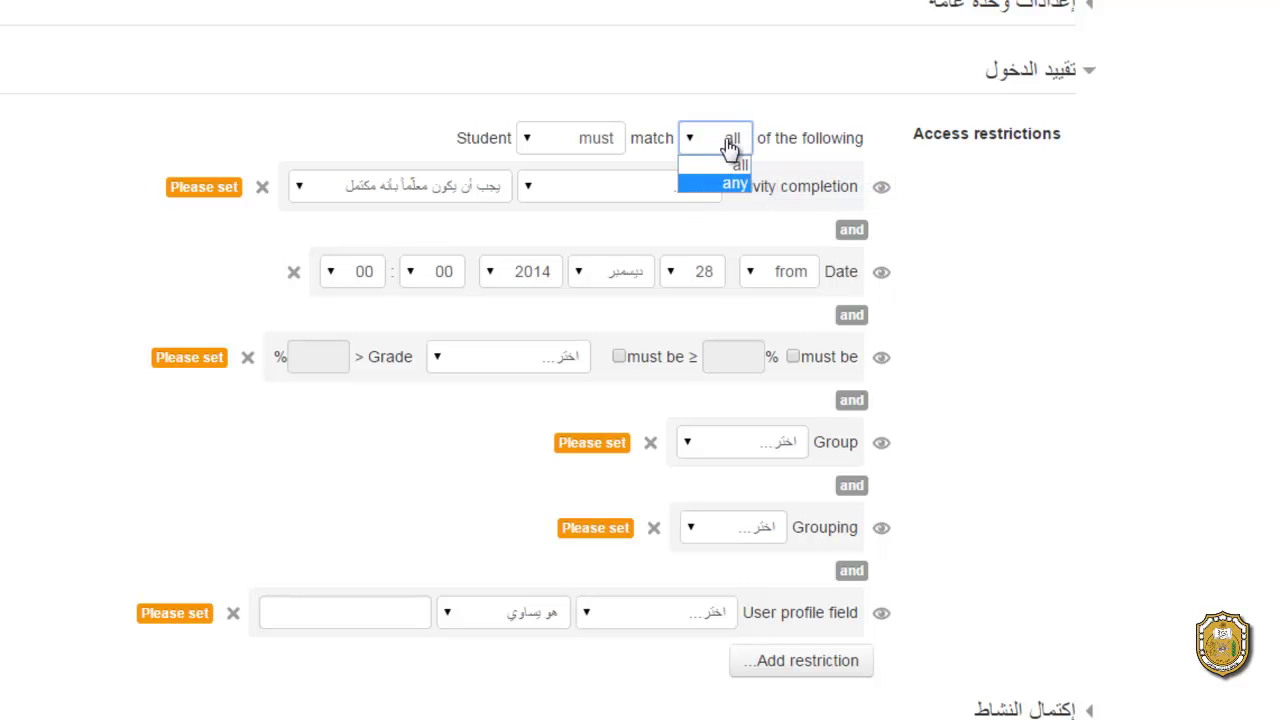
{"action": "left_click", "coordinate": [729, 143]}
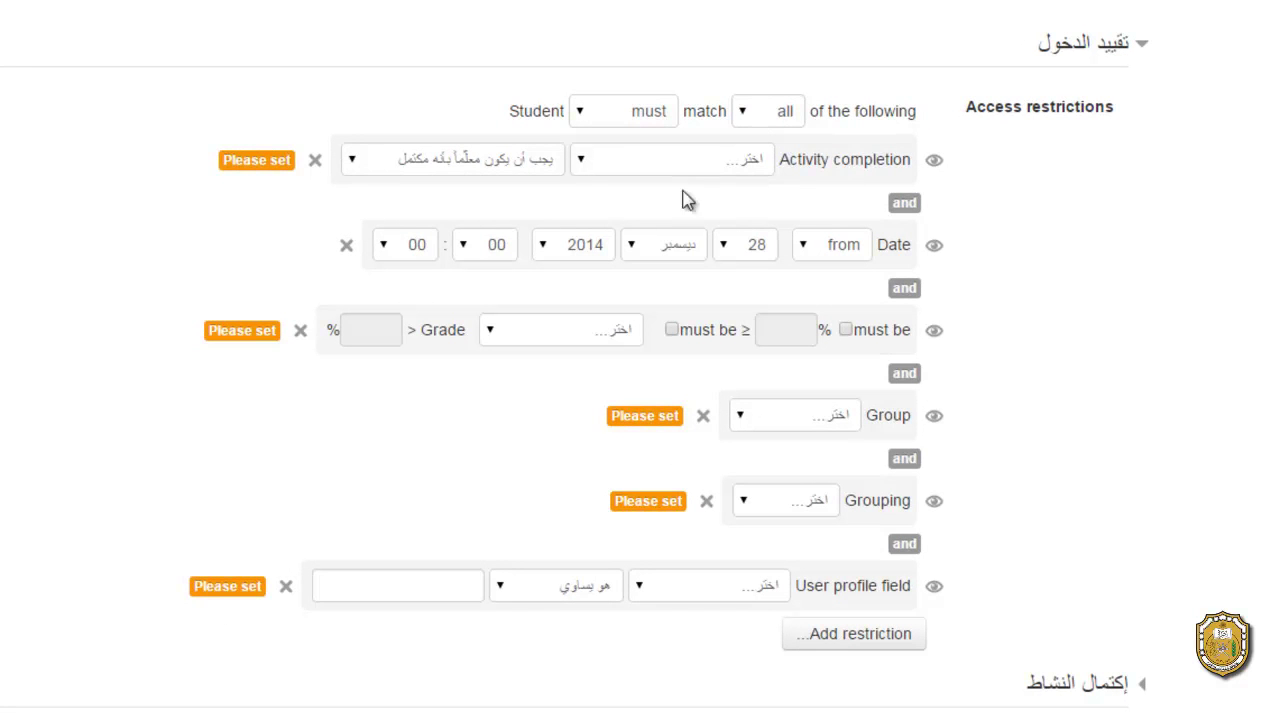
Fill in the restrictions with completion of منتدى عام, a second date condition set to until, and both grade limits enabled.
{"action": "left_click", "coordinate": [350, 155]}
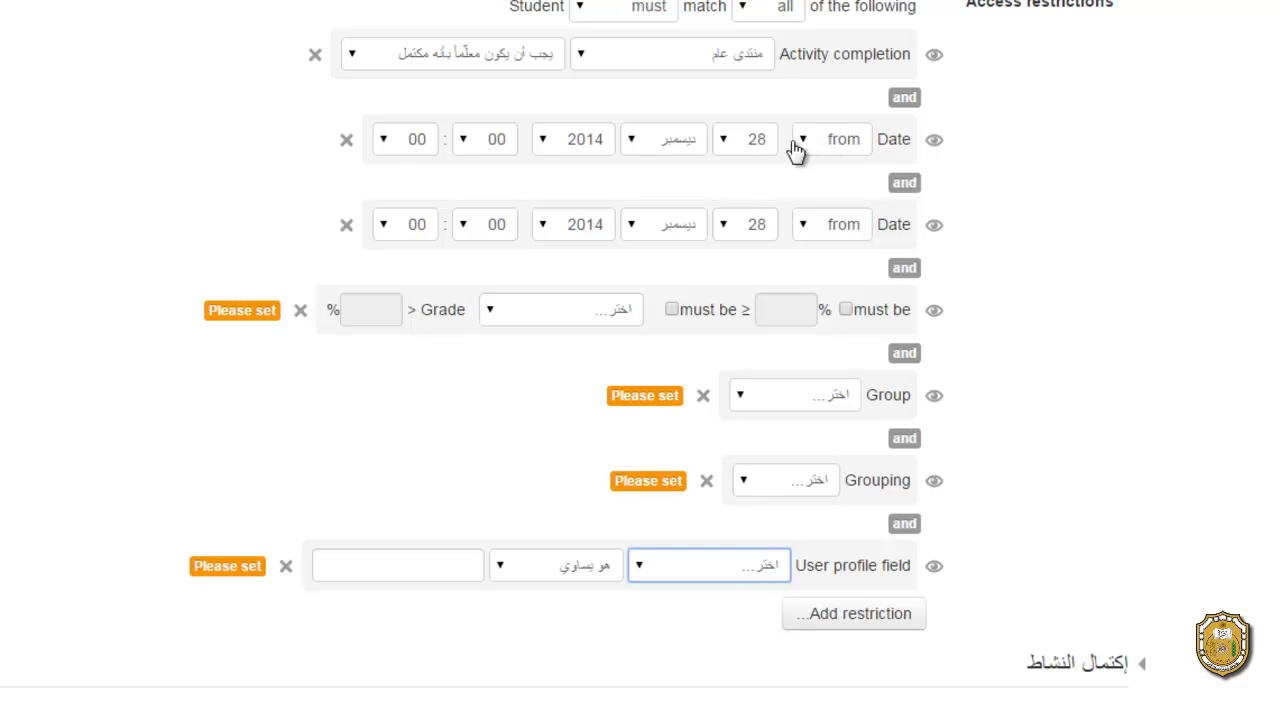
{"action": "left_click", "coordinate": [860, 224]}
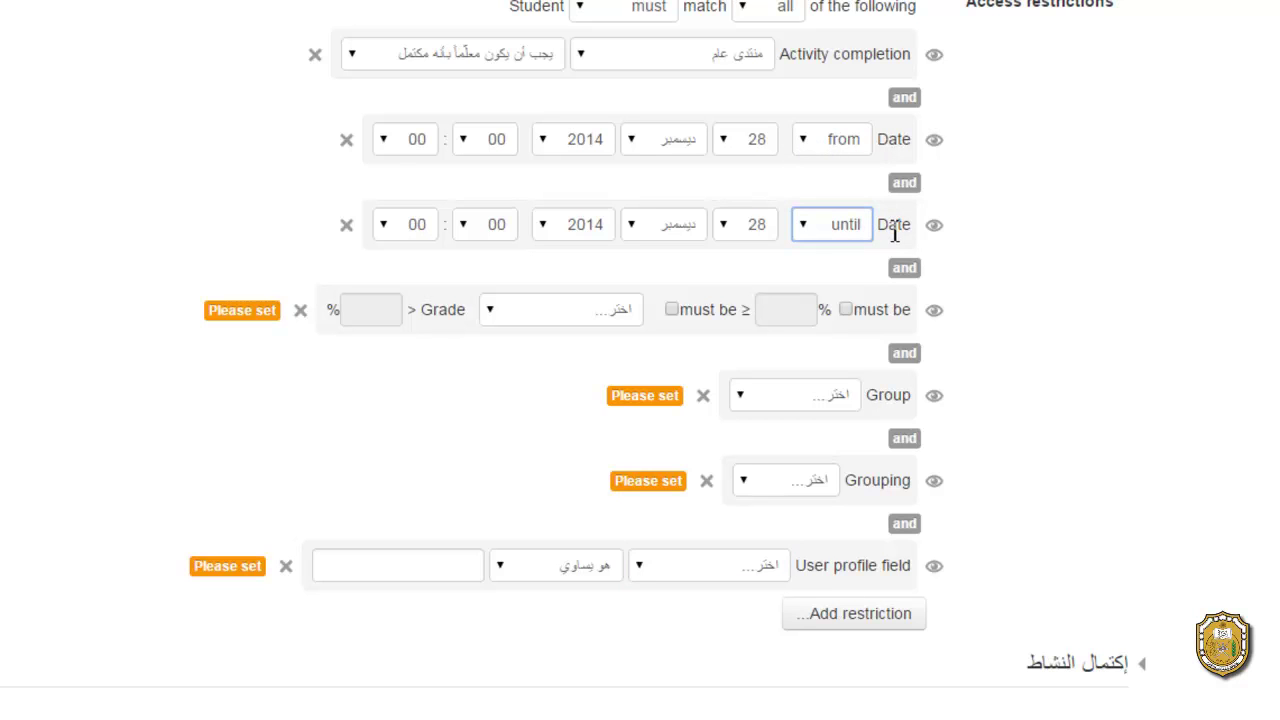
{"action": "left_click", "coordinate": [846, 310]}
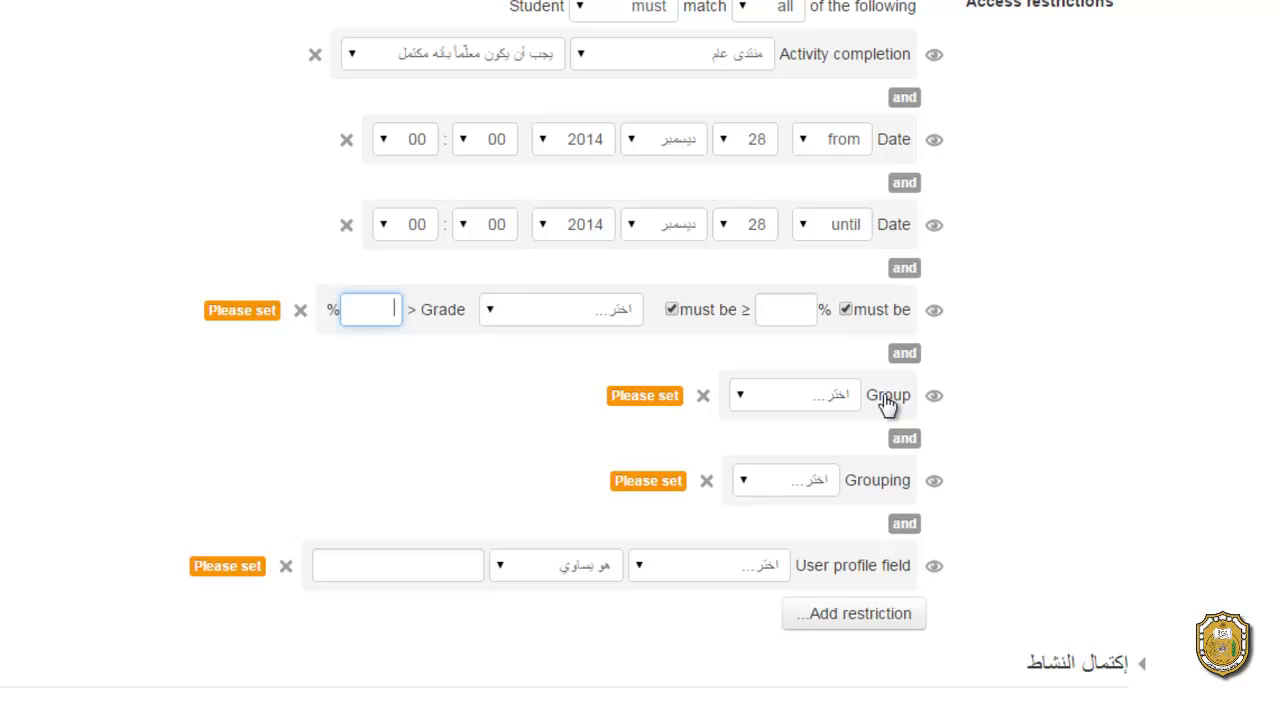
Examine the choices offered for the Group, Grouping and User profile field restrictions.
{"action": "left_click", "coordinate": [741, 398]}
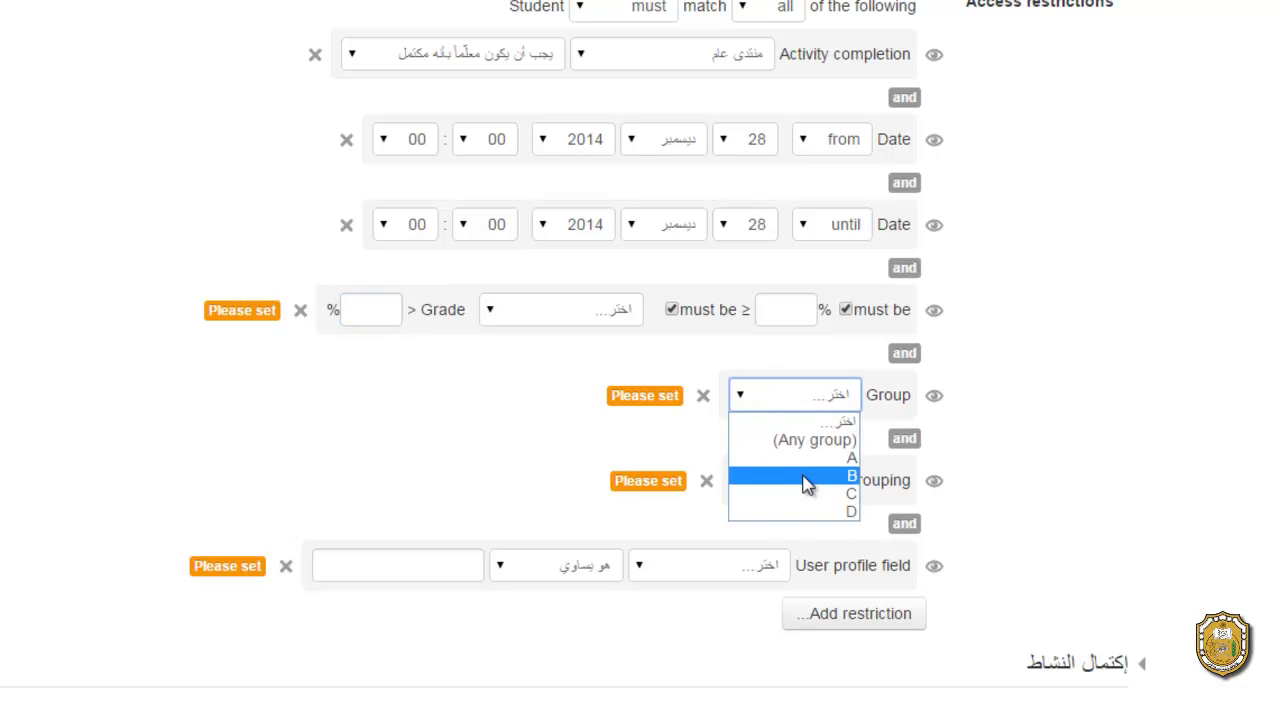
{"action": "key", "text": "Escape"}
{"action": "left_click", "coordinate": [744, 484]}
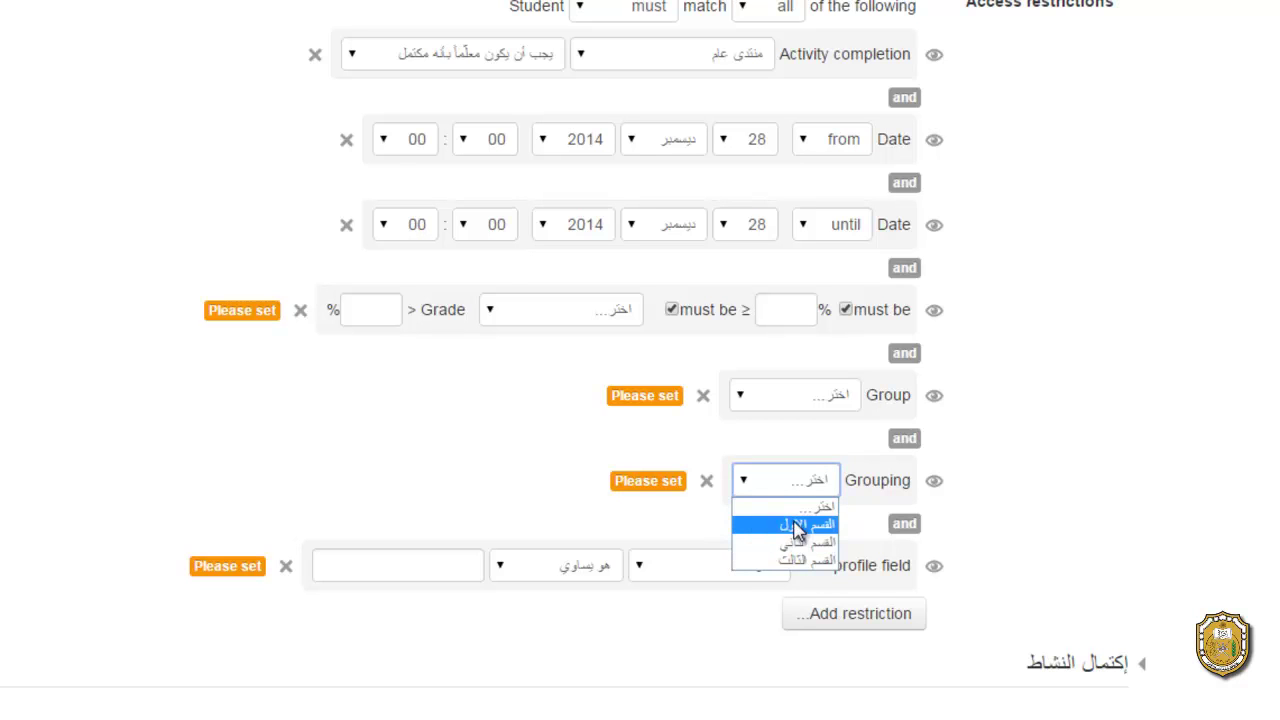
{"action": "left_click", "coordinate": [868, 578]}
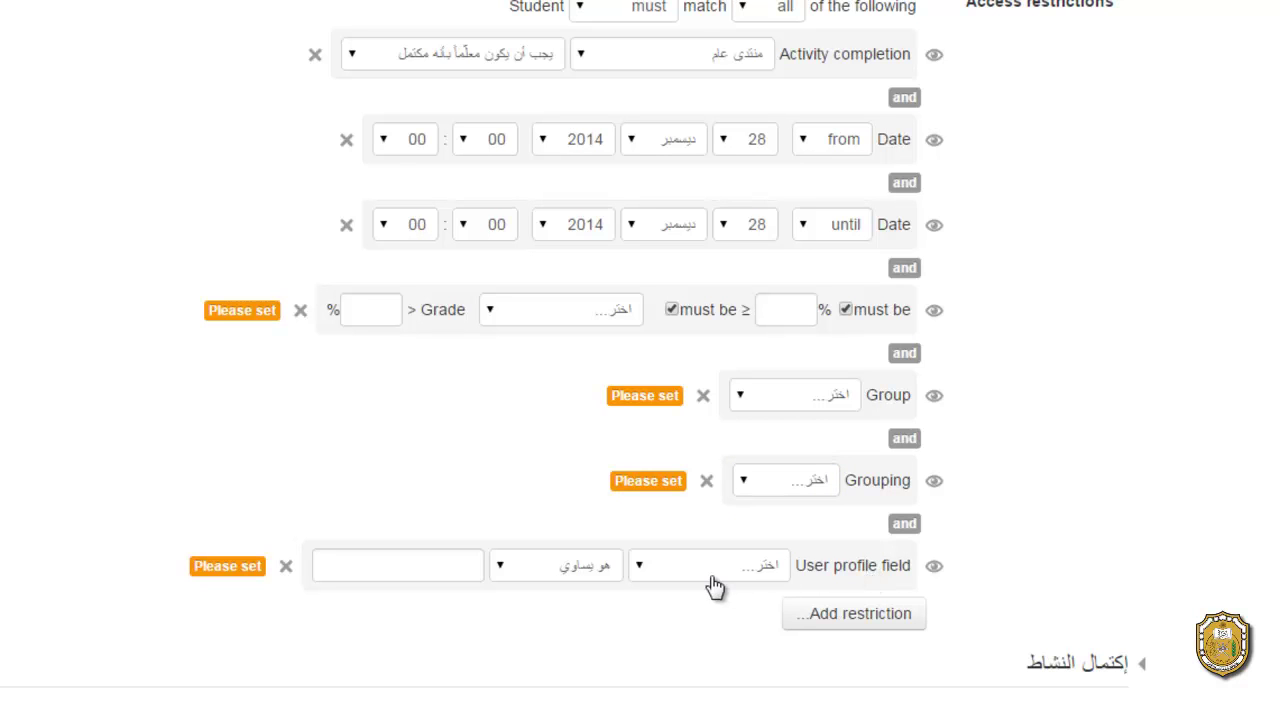
{"action": "scroll", "coordinate": [640, 400], "scroll_direction": "down", "scroll_amount": 2}
{"action": "left_click", "coordinate": [640, 397]}
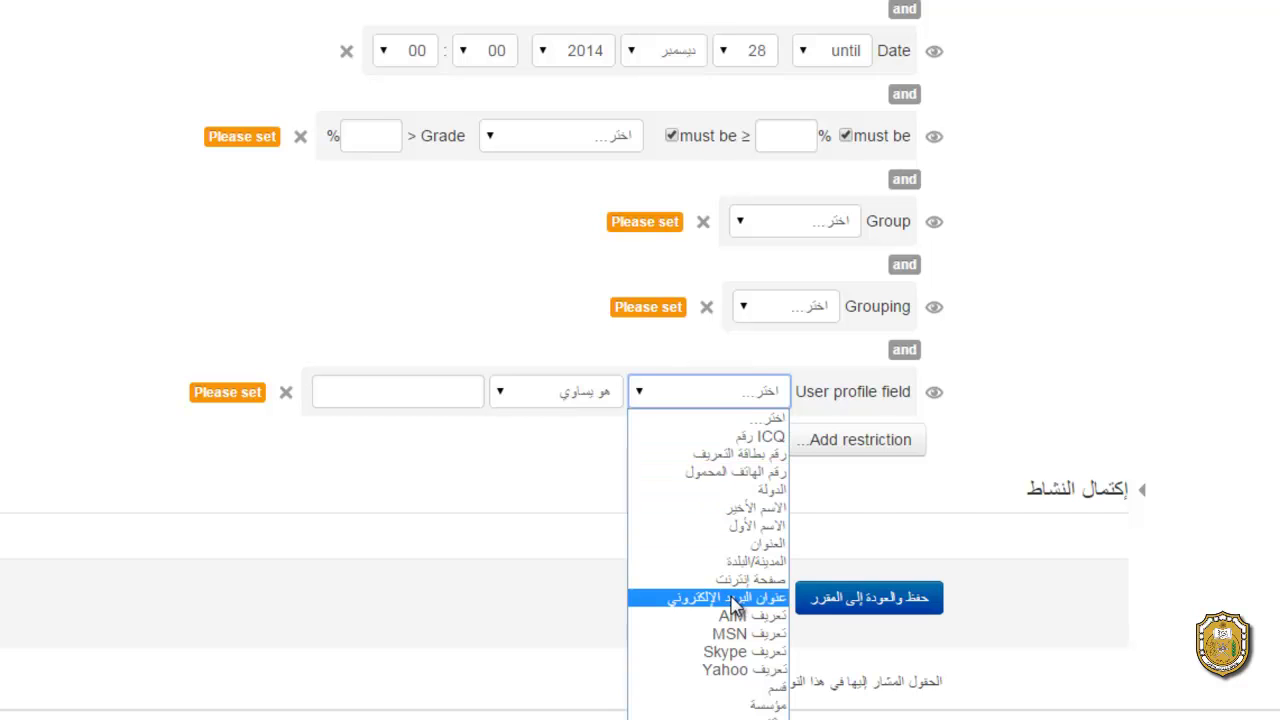
Set completion tracking to إظهار النشاط كمكتمل عند تحقق الشروط and save, returning to the course.
{"action": "left_click", "coordinate": [1141, 489]}
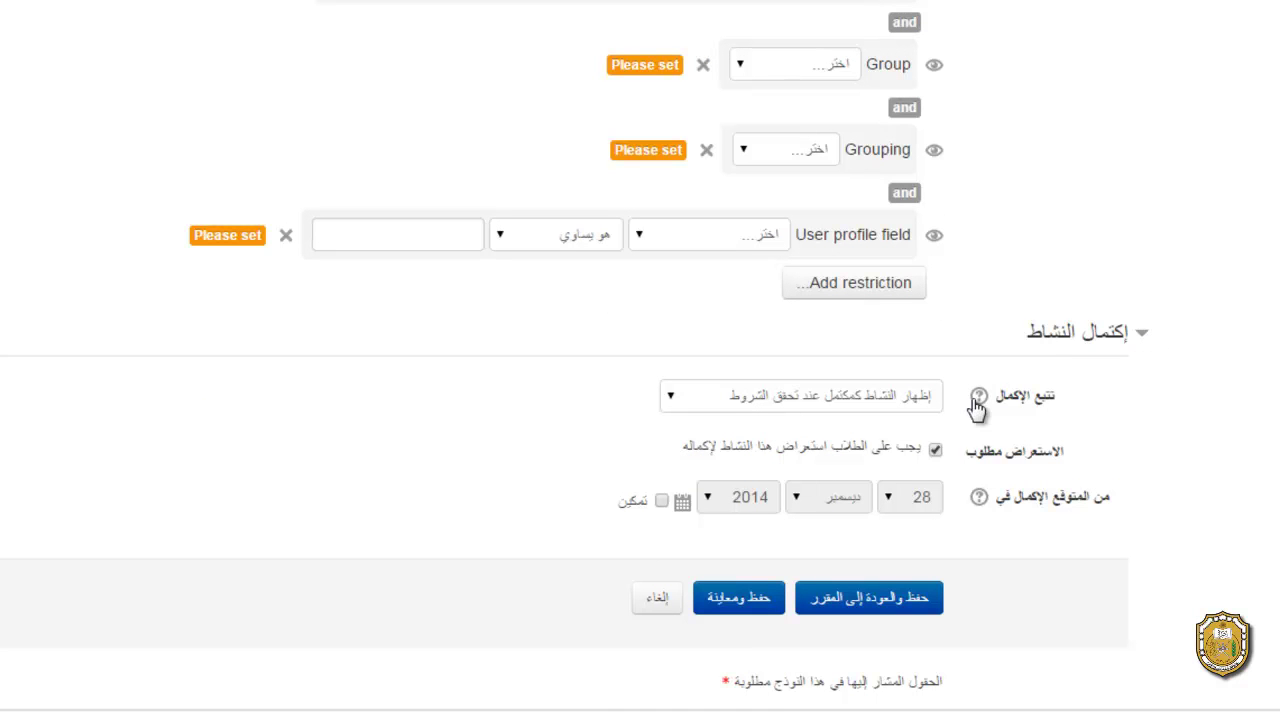
{"action": "left_click", "coordinate": [672, 400]}
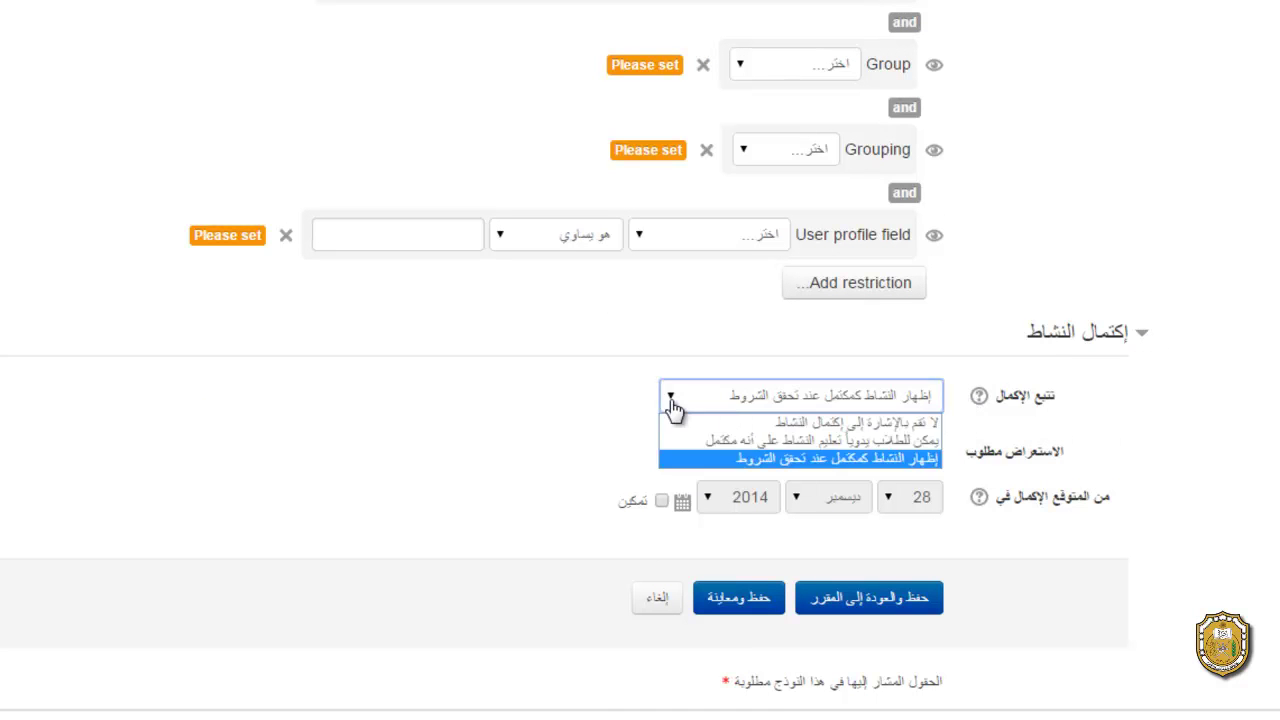
{"action": "left_click", "coordinate": [720, 460]}
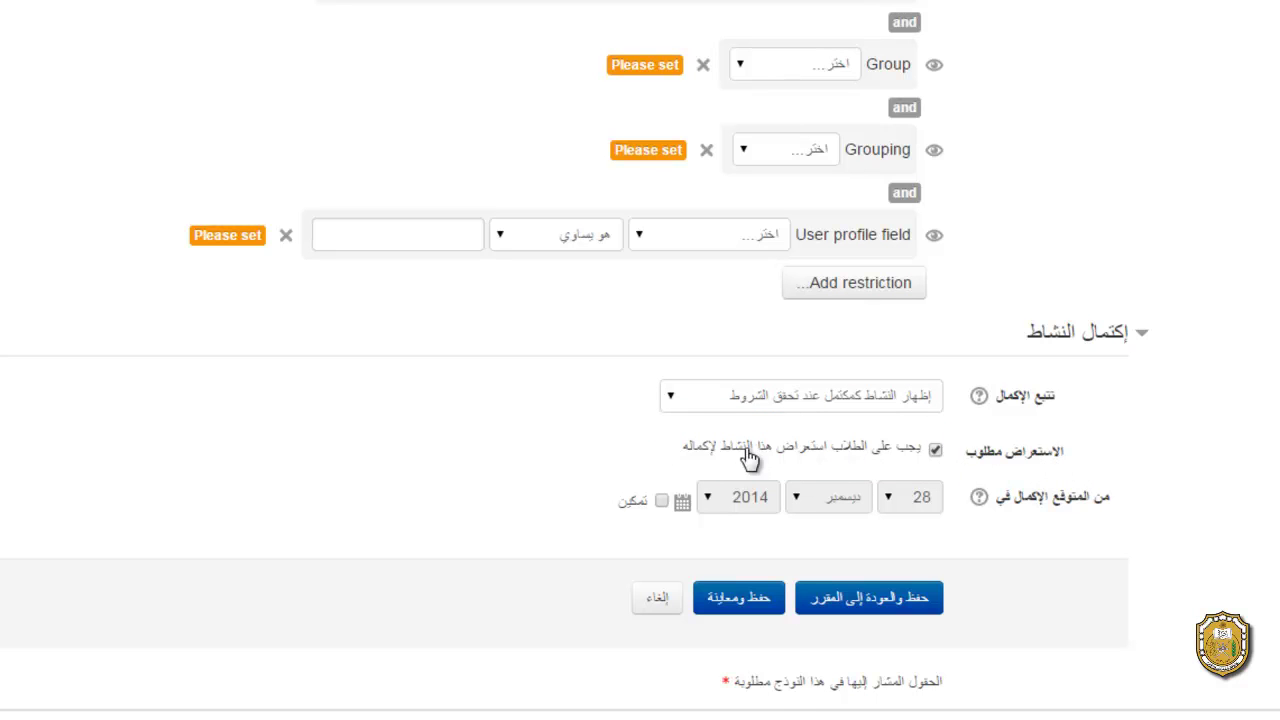
{"action": "left_click", "coordinate": [918, 600]}
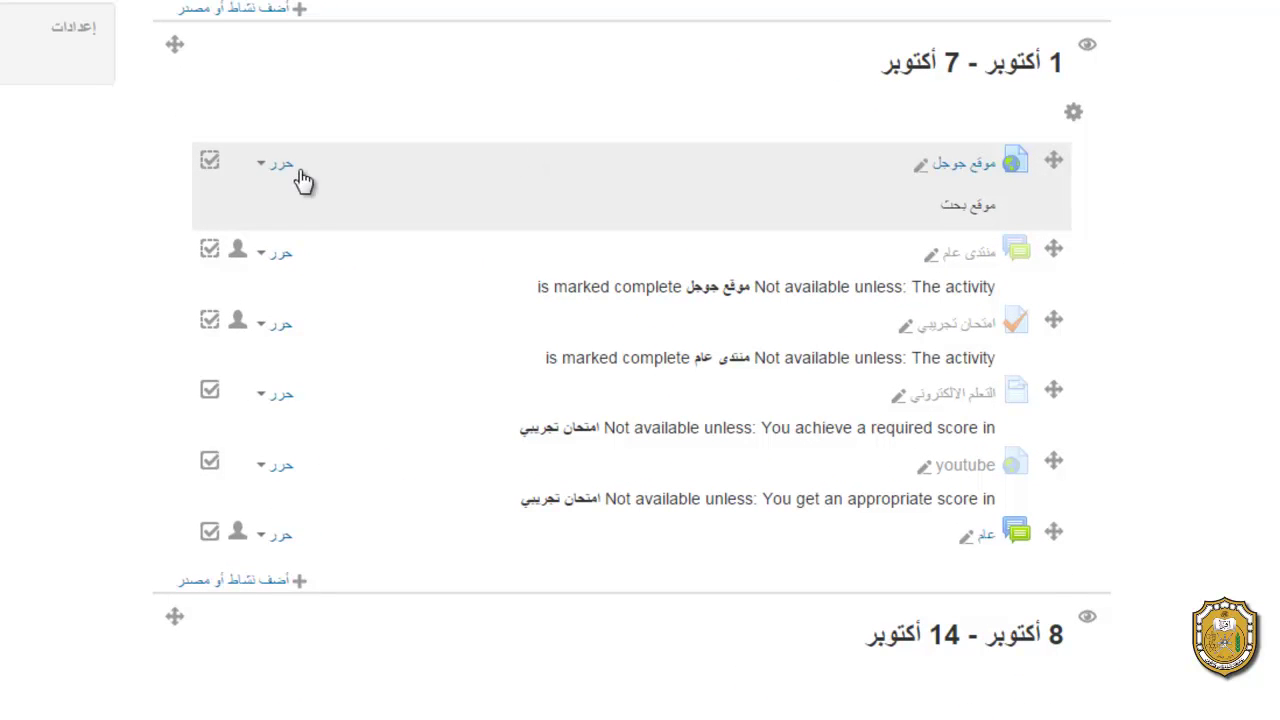
Check the activity completion settings of the موقع جوجل resource and save back to the course.
{"action": "left_click", "coordinate": [272, 163]}
{"action": "left_click", "coordinate": [288, 197]}
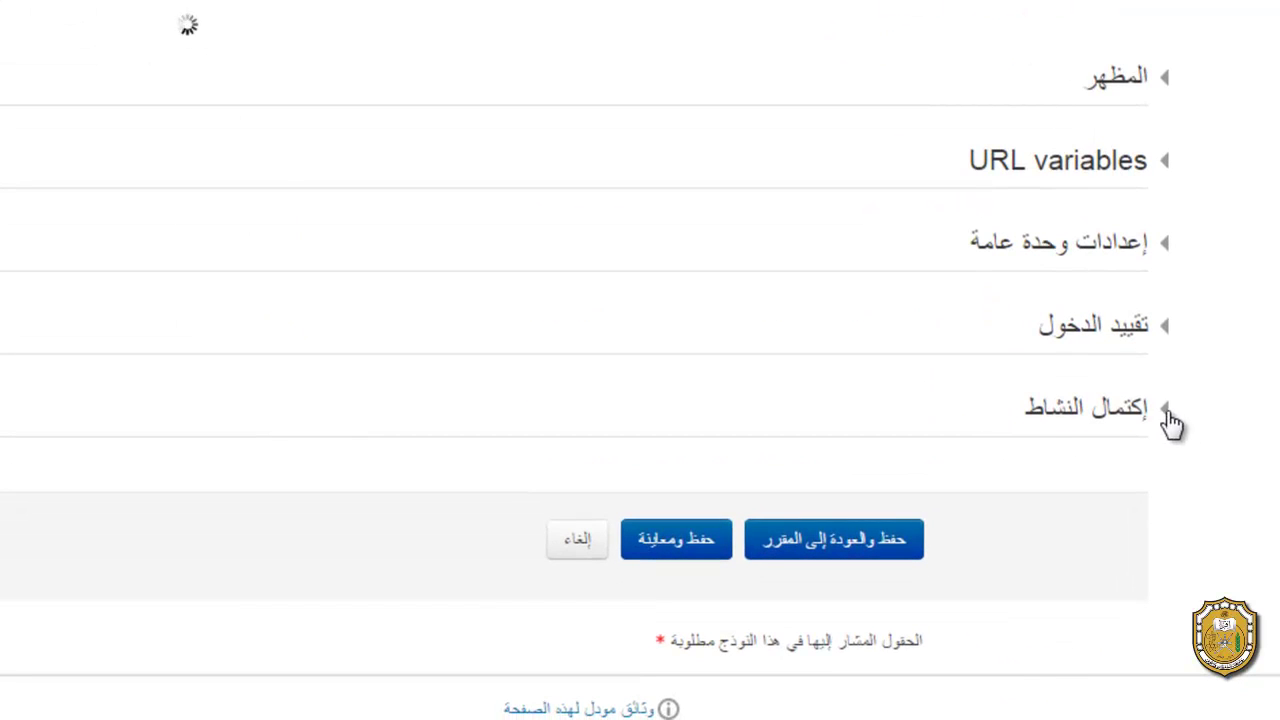
{"action": "left_click", "coordinate": [1170, 420]}
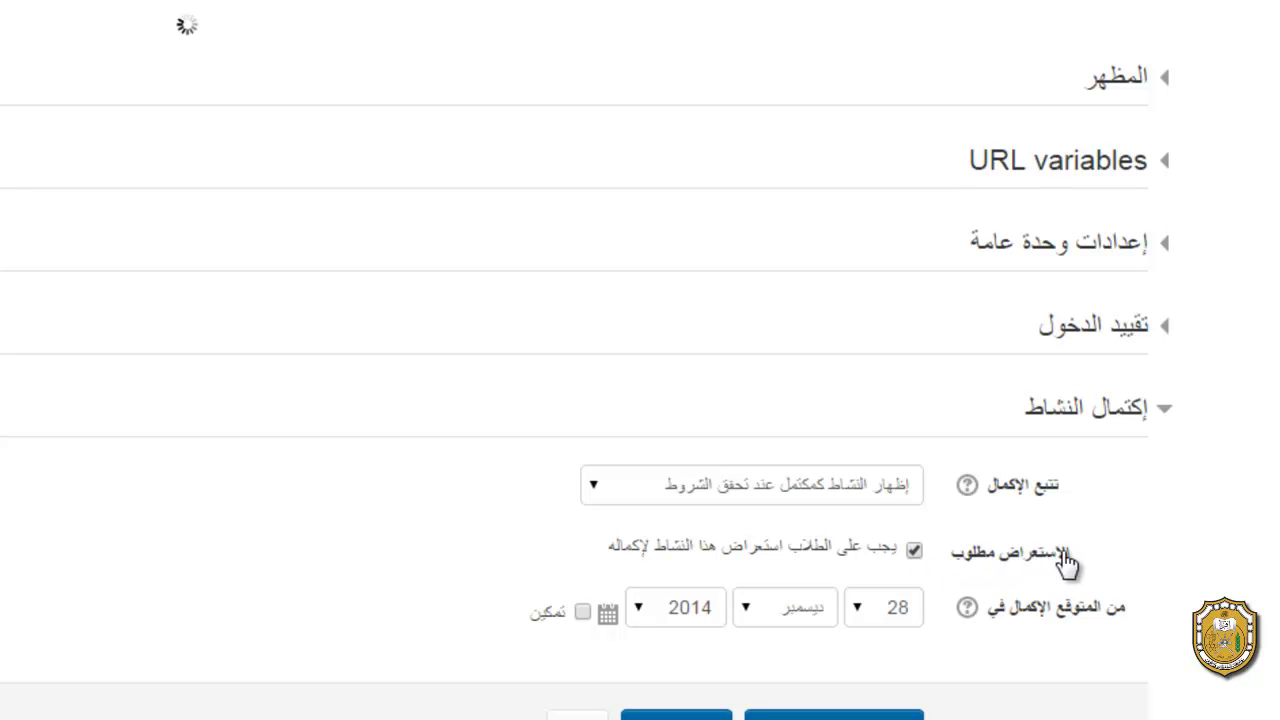
{"action": "scroll", "coordinate": [997, 568], "scroll_direction": "down", "scroll_amount": 1}
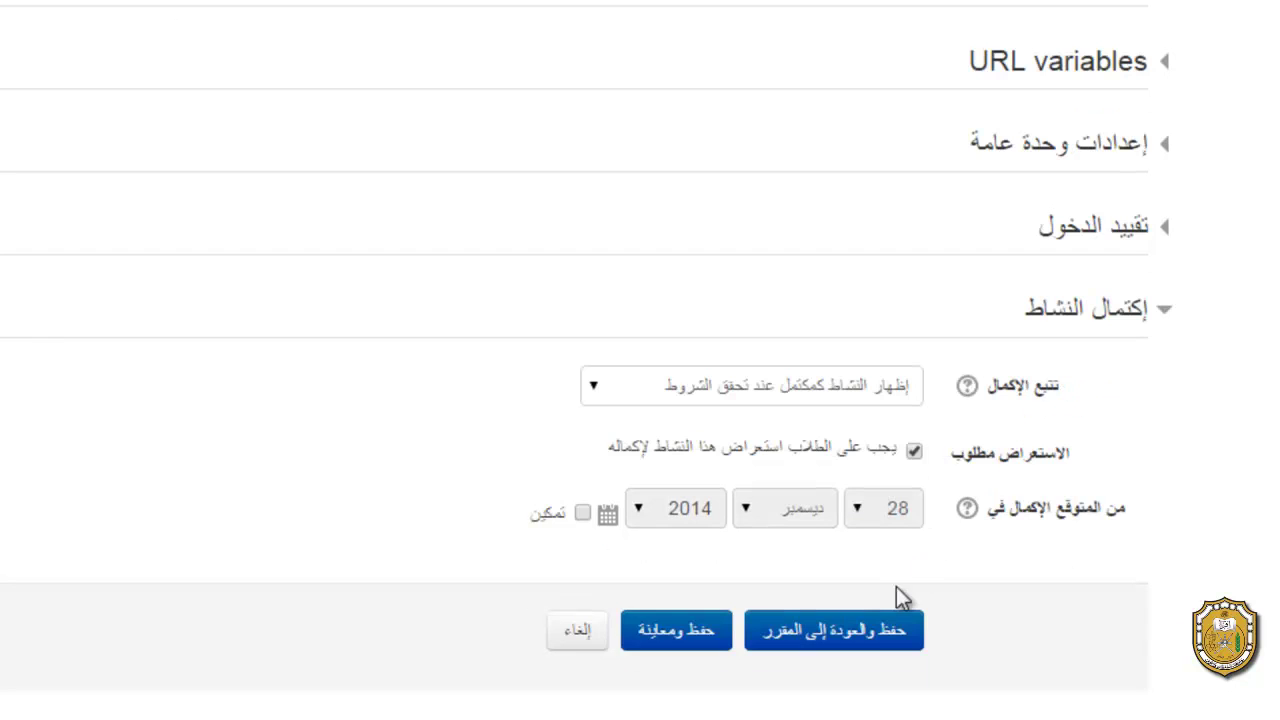
{"action": "left_click", "coordinate": [860, 632]}
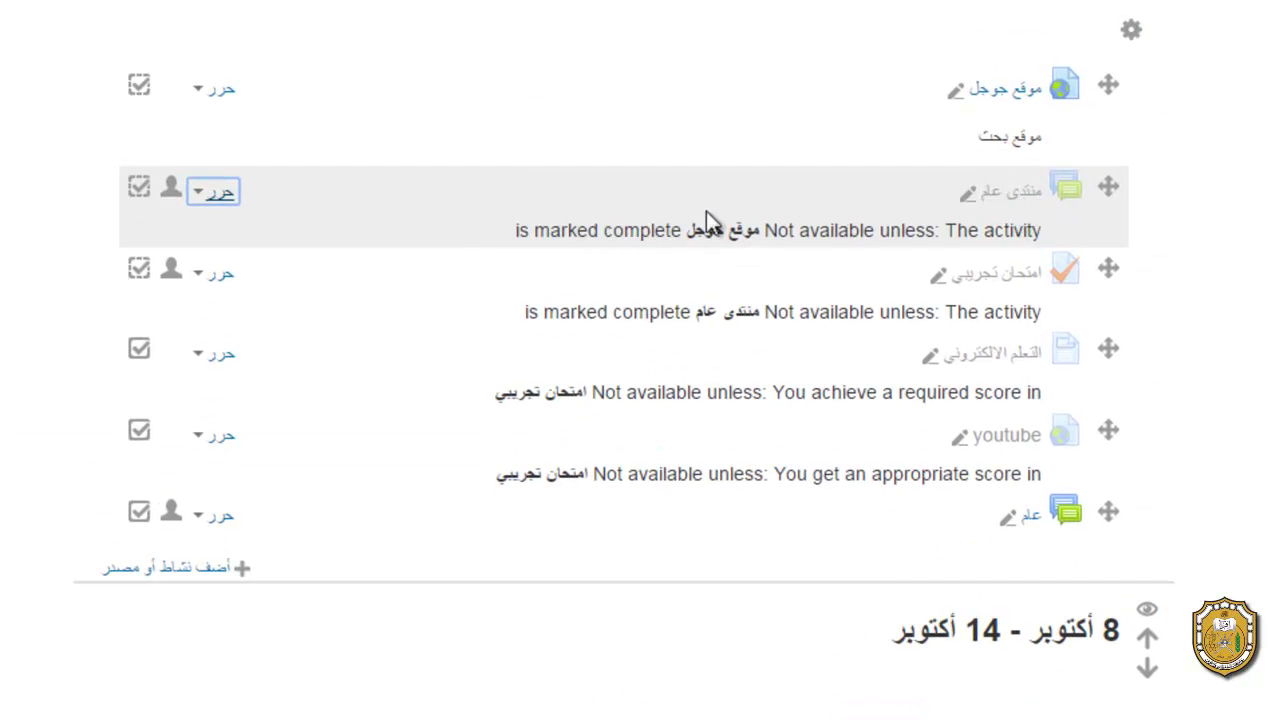
Restrict access to the منتدى عام forum so that موقع جوجل must be marked complete.
{"action": "left_click", "coordinate": [200, 194]}
{"action": "left_click", "coordinate": [257, 226]}
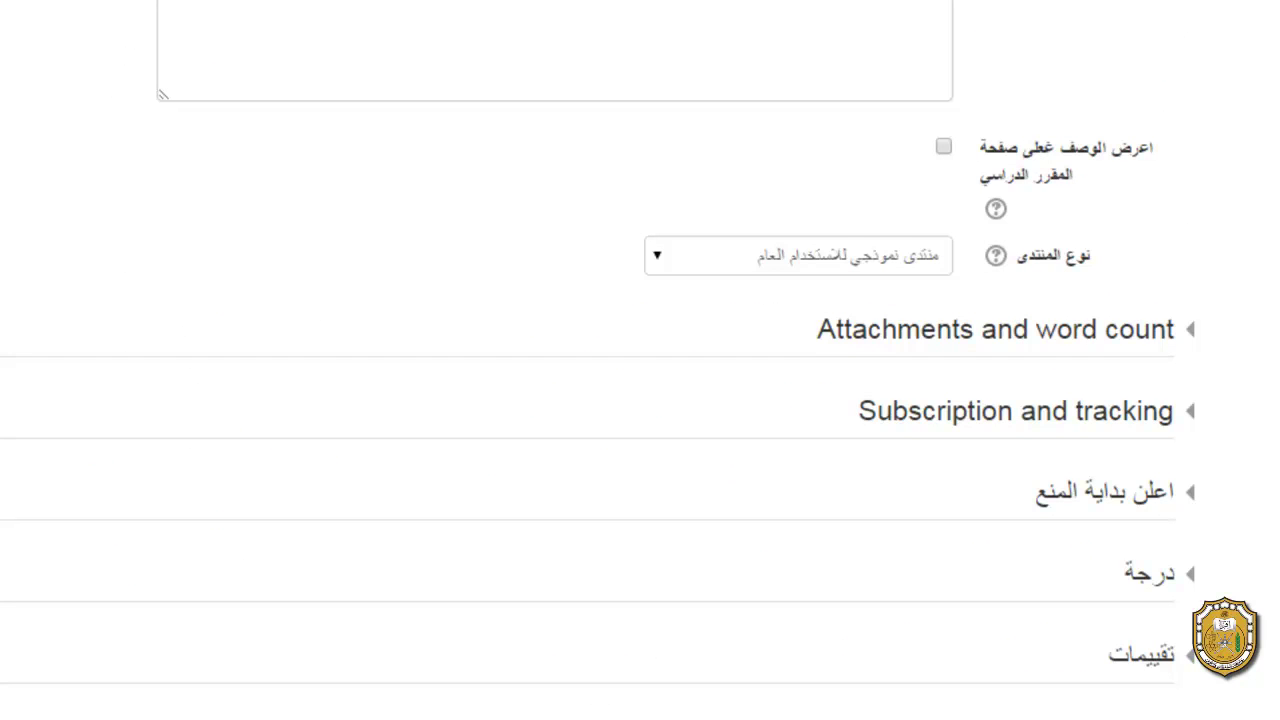
{"action": "scroll", "coordinate": [640, 400], "scroll_direction": "down", "scroll_amount": 5}
{"action": "left_click", "coordinate": [891, 423]}
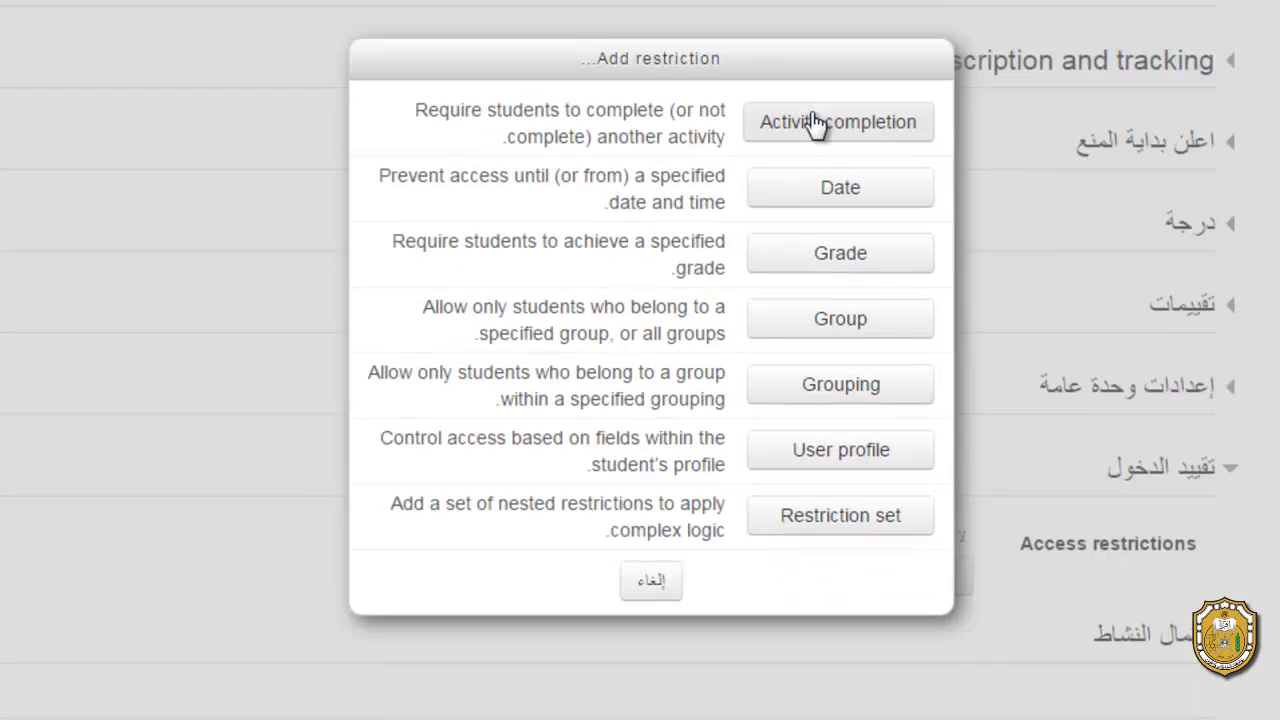
{"action": "left_click", "coordinate": [836, 143]}
{"action": "left_click", "coordinate": [554, 623]}
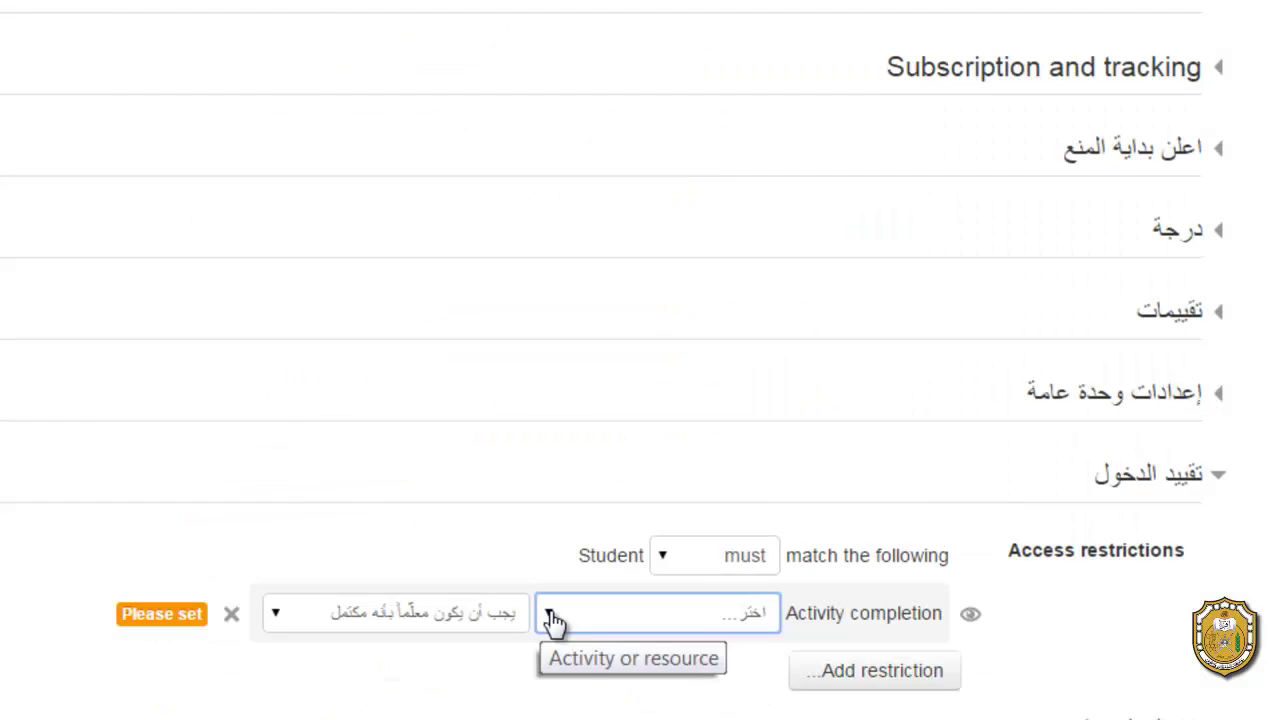
{"action": "left_click", "coordinate": [611, 663]}
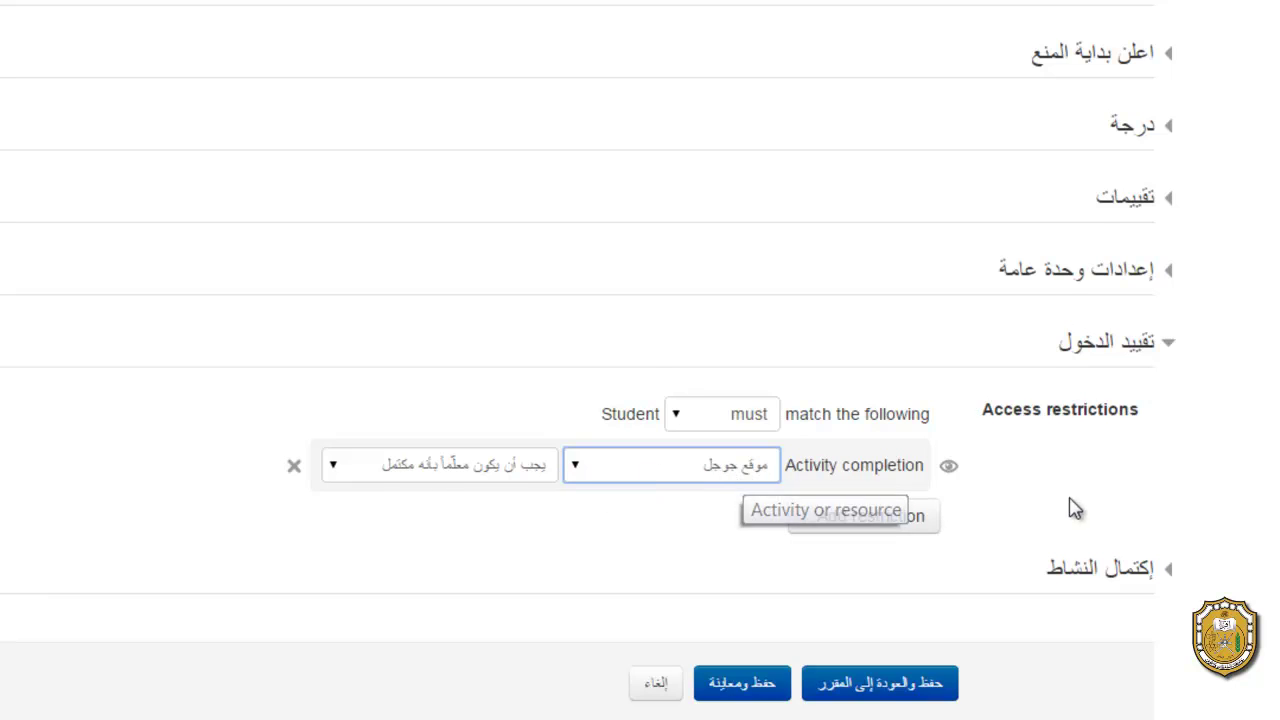
Require students to view the forum and post 1 discussion or reply for completion, and save back to the course.
{"action": "scroll", "coordinate": [1172, 512], "scroll_direction": "down", "scroll_amount": 1}
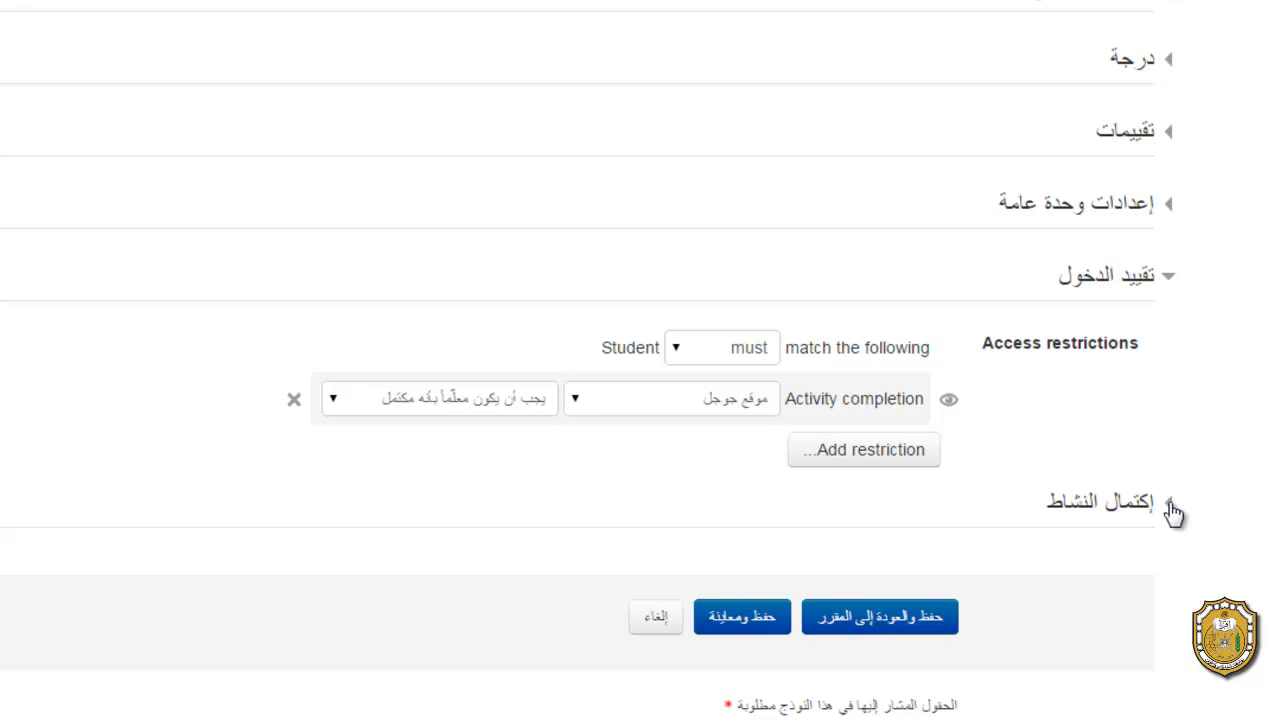
{"action": "left_click", "coordinate": [1172, 512]}
{"action": "scroll", "coordinate": [1172, 512], "scroll_direction": "down", "scroll_amount": 5}
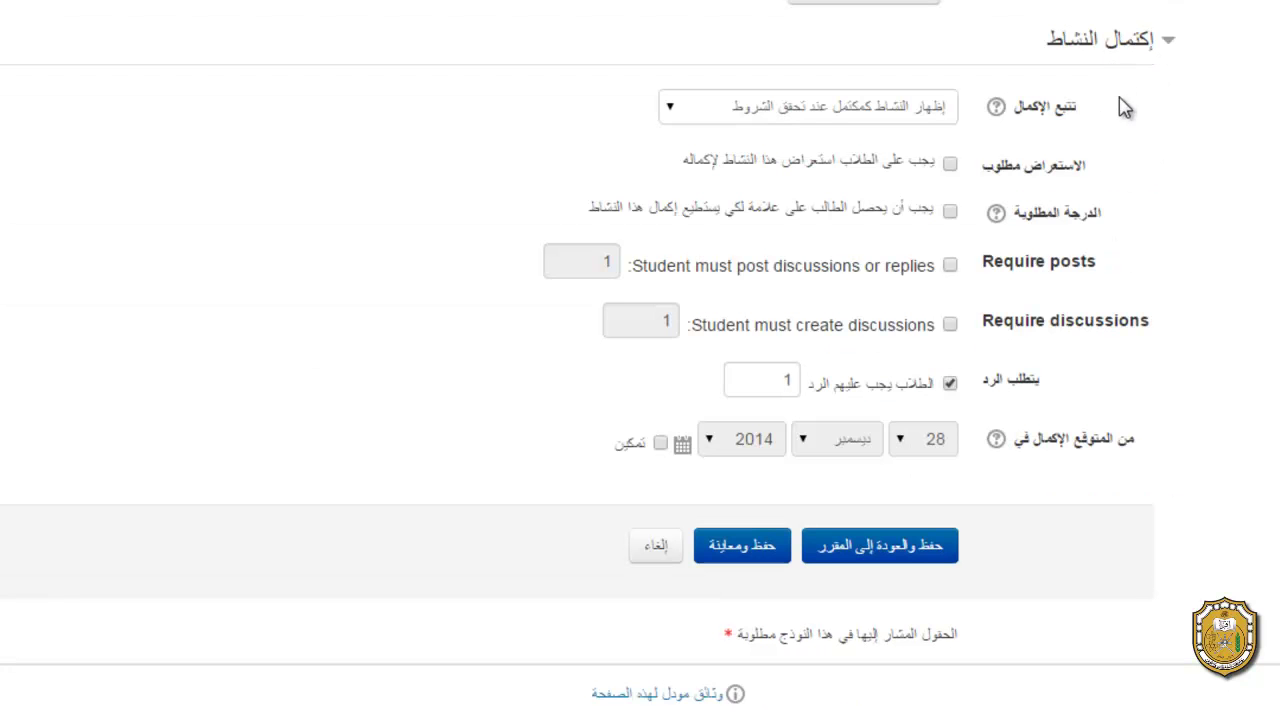
{"action": "left_click", "coordinate": [950, 165]}
{"action": "left_click", "coordinate": [950, 267]}
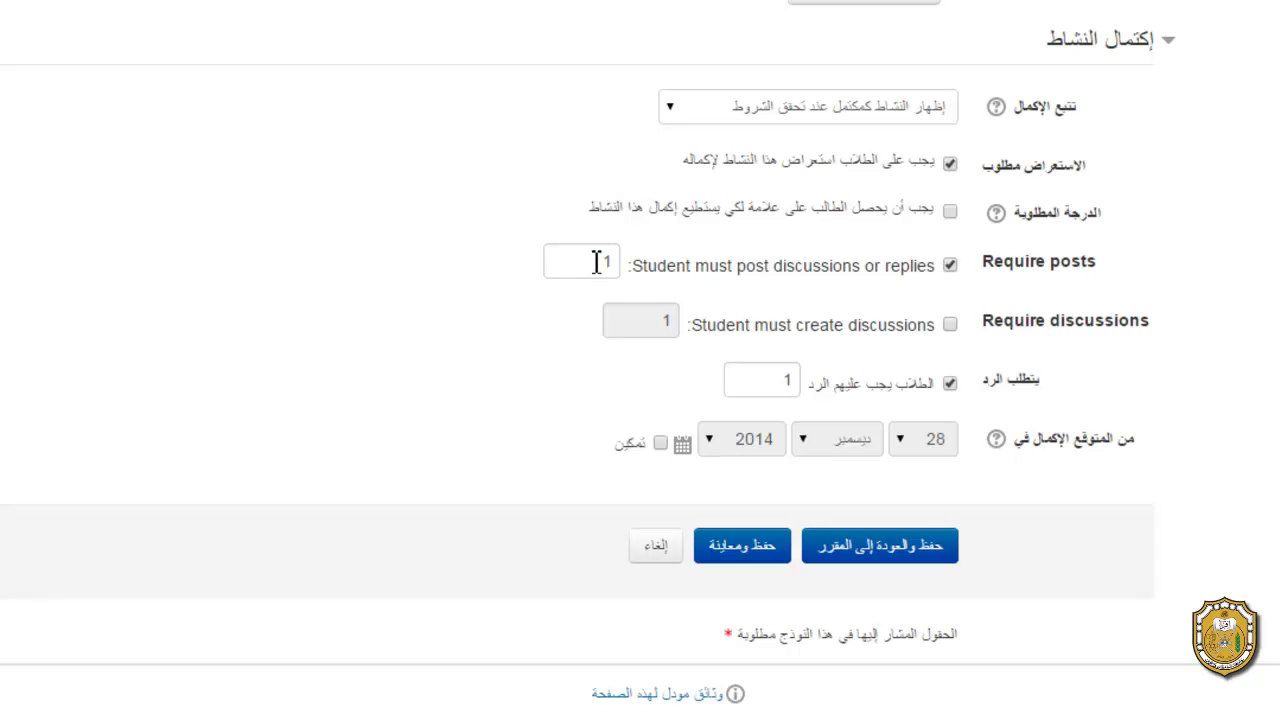
{"action": "left_click", "coordinate": [920, 556]}
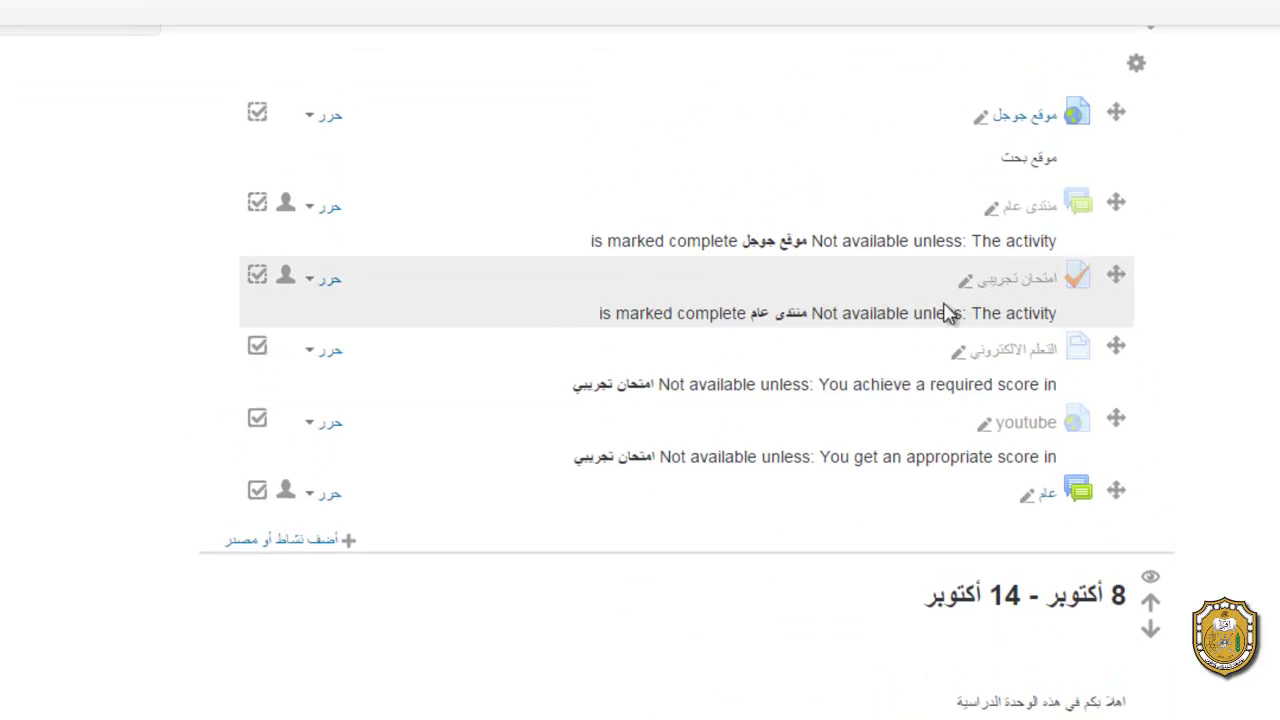
Restrict access to the امتحان تجريبي quiz so that the منتدى عام forum must be marked complete.
{"action": "left_click", "coordinate": [316, 285]}
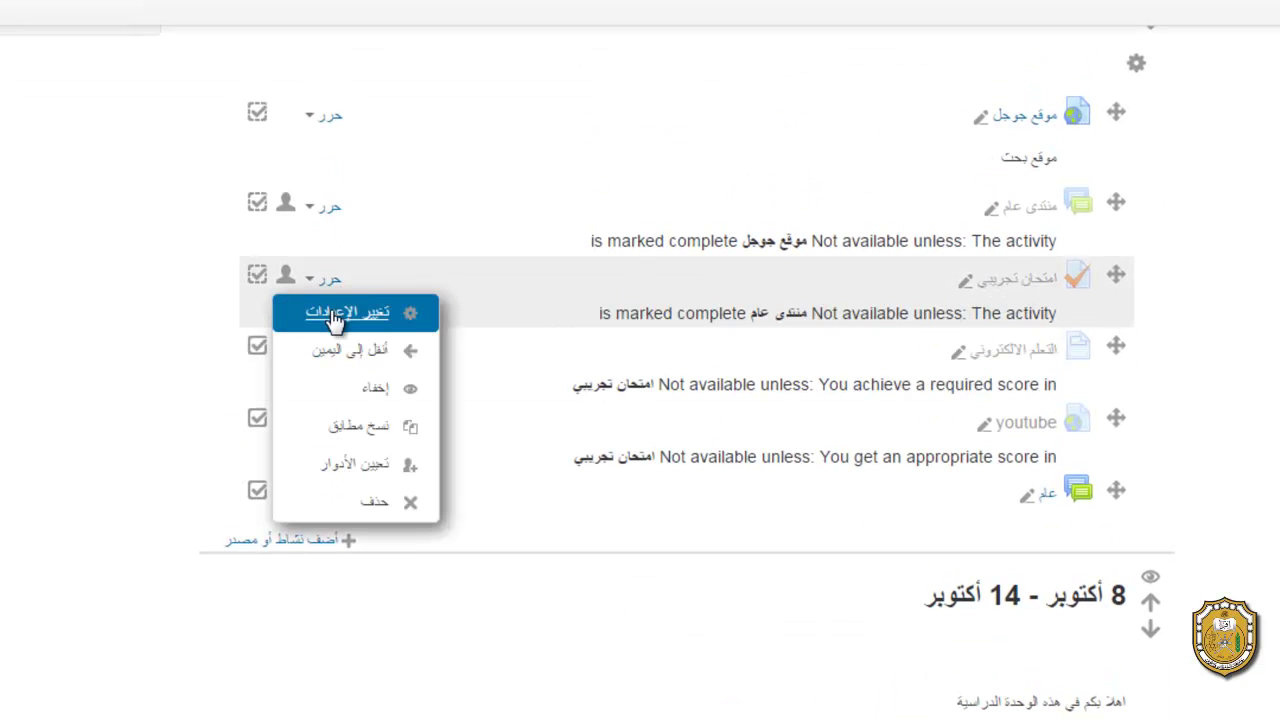
{"action": "left_click", "coordinate": [334, 320]}
{"action": "scroll", "coordinate": [1157, 400], "scroll_direction": "down", "scroll_amount": 10}
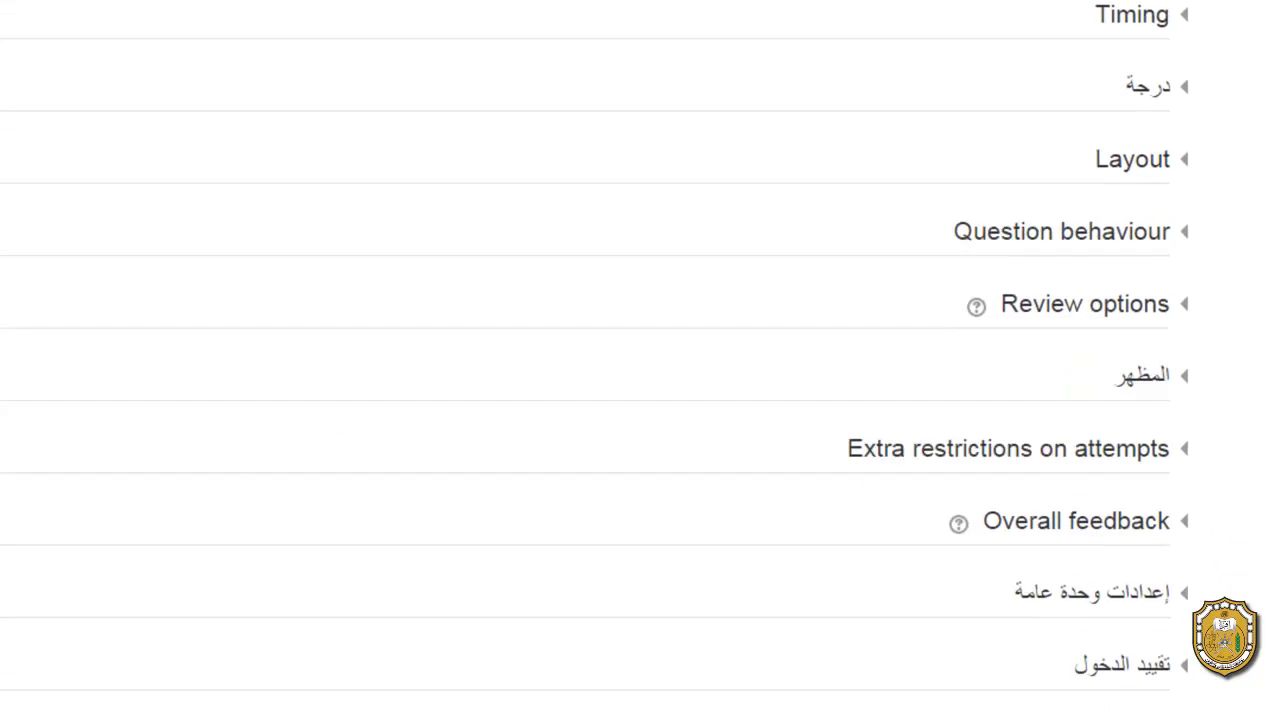
{"action": "left_click", "coordinate": [1160, 347]}
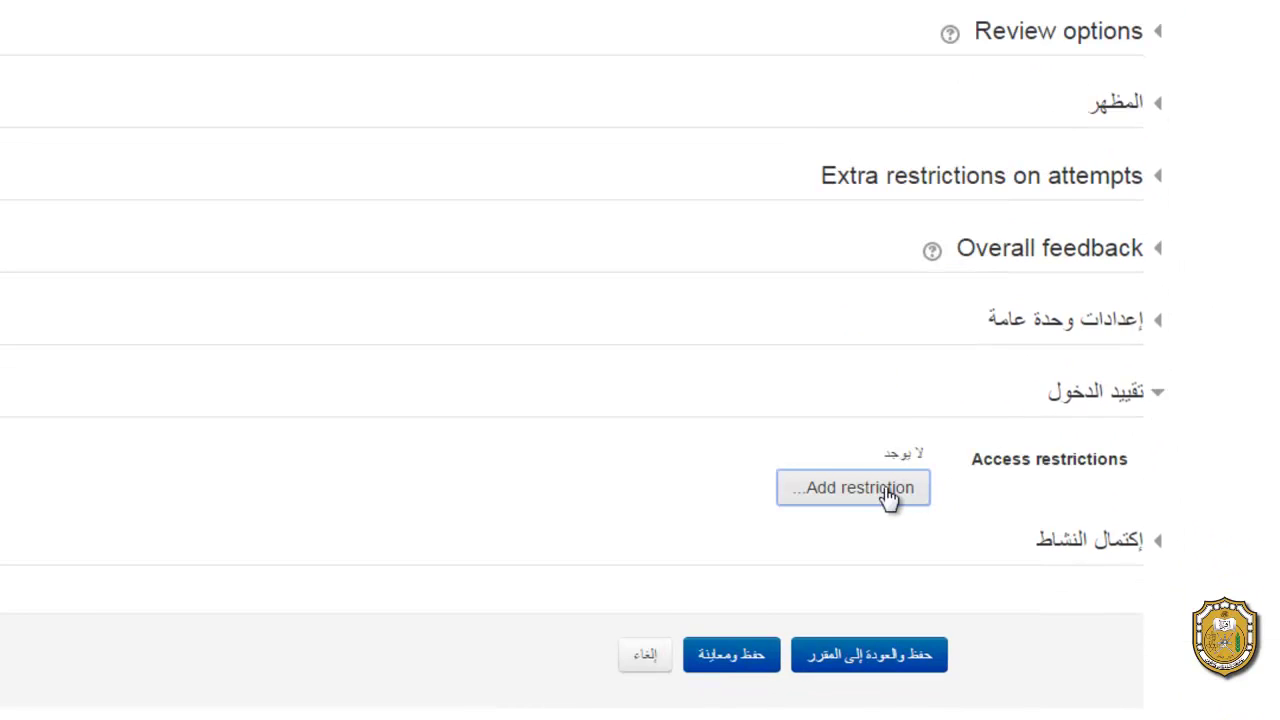
{"action": "scroll", "coordinate": [889, 491], "scroll_direction": "up", "scroll_amount": 2}
{"action": "left_click", "coordinate": [886, 606]}
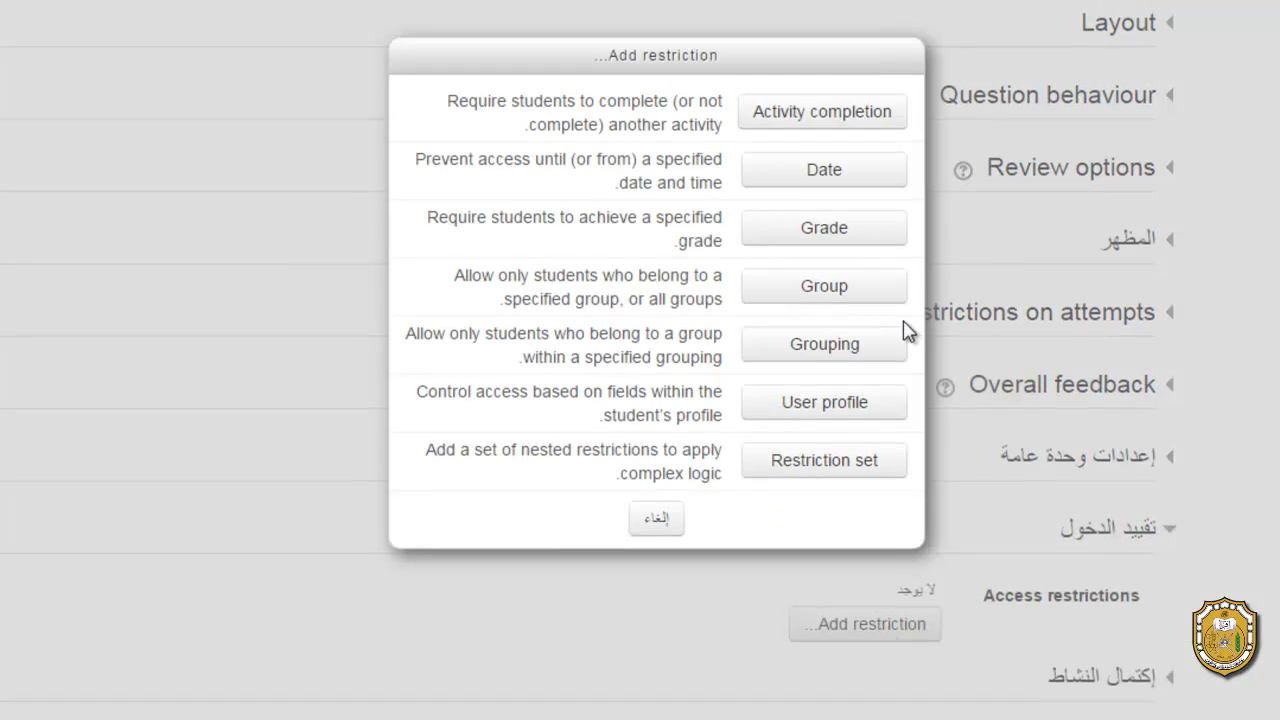
{"action": "left_click", "coordinate": [850, 116]}
{"action": "left_click", "coordinate": [566, 655]}
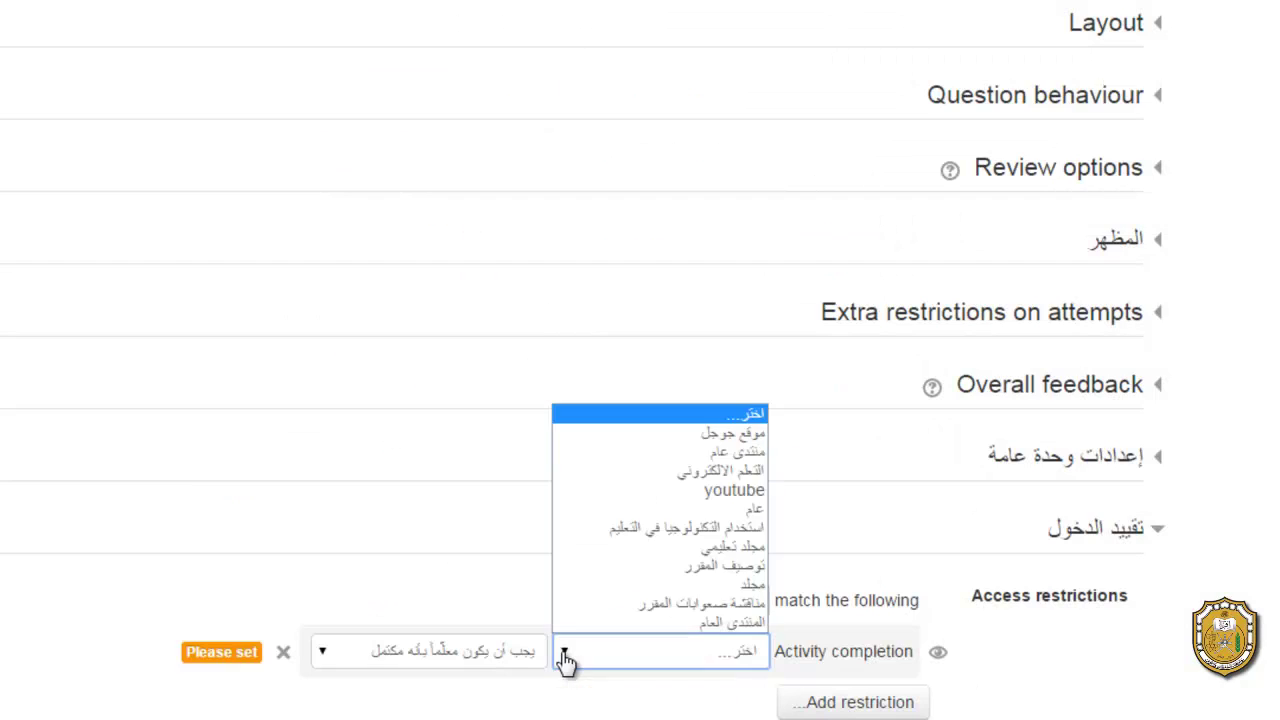
{"action": "left_click", "coordinate": [718, 462]}
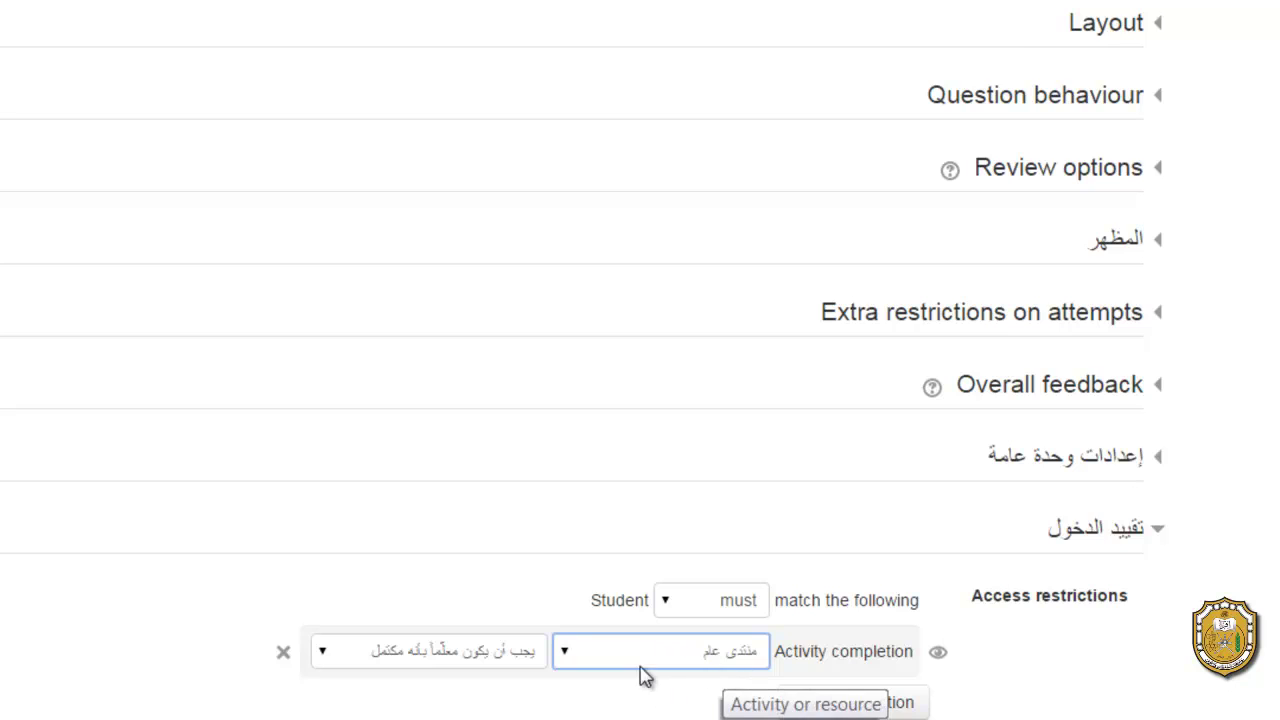
Check the activity completion settings of the امتحان تجريبي quiz and save back to the course.
{"action": "scroll", "coordinate": [1135, 420], "scroll_direction": "down", "scroll_amount": 4}
{"action": "scroll", "coordinate": [1057, 478], "scroll_direction": "down", "scroll_amount": 2}
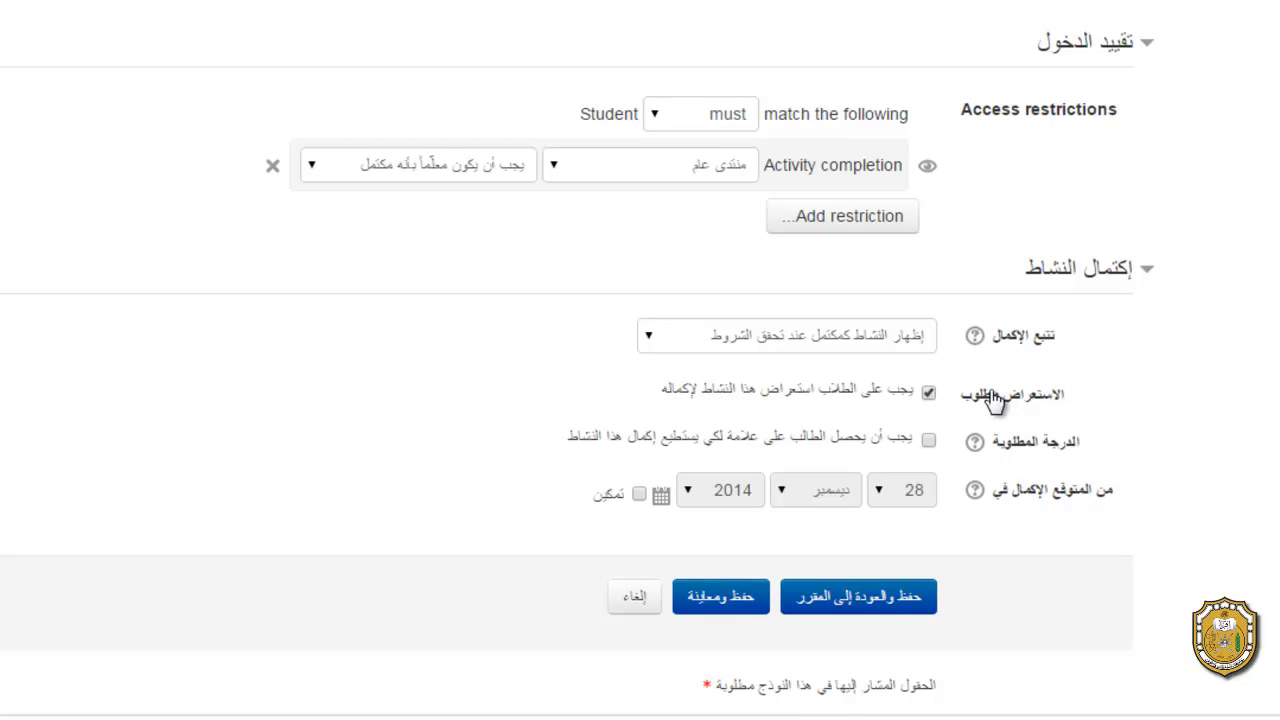
{"action": "left_click", "coordinate": [908, 600]}
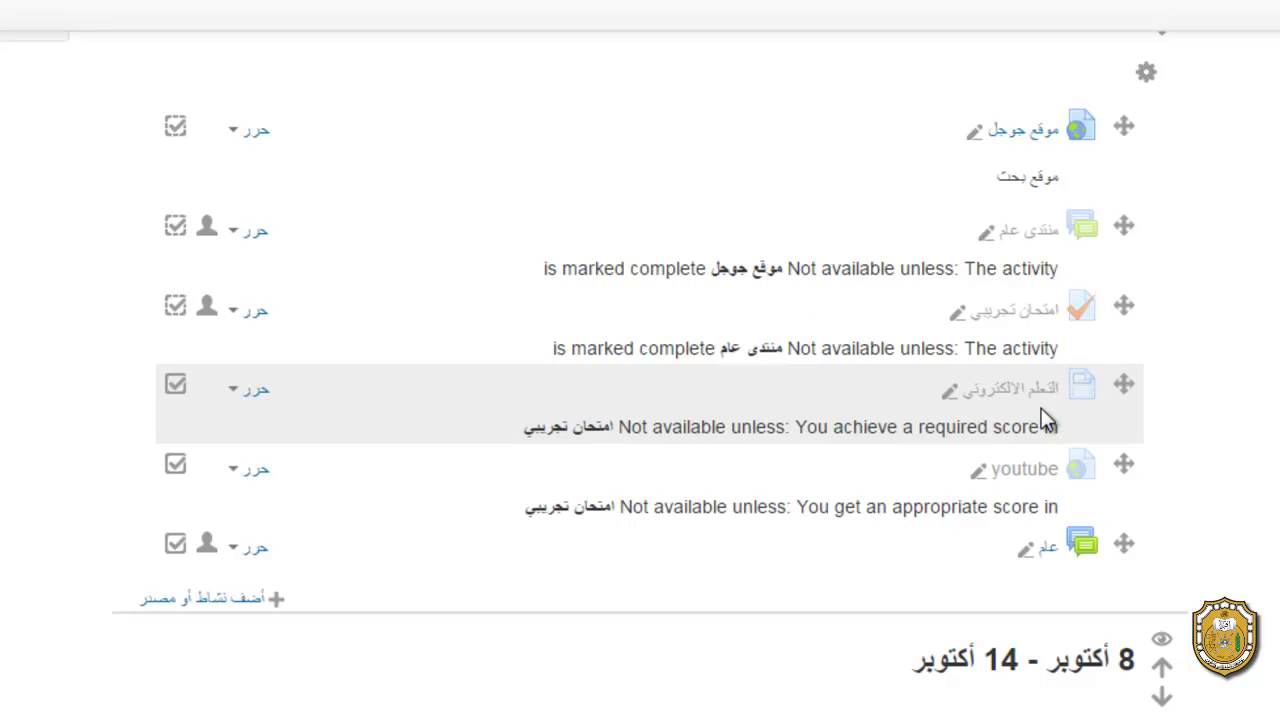
Open the settings of the التعلم الالكتروني page and add a grade-based access restriction.
{"action": "scroll", "coordinate": [1041, 410], "scroll_direction": "down", "scroll_amount": 3}
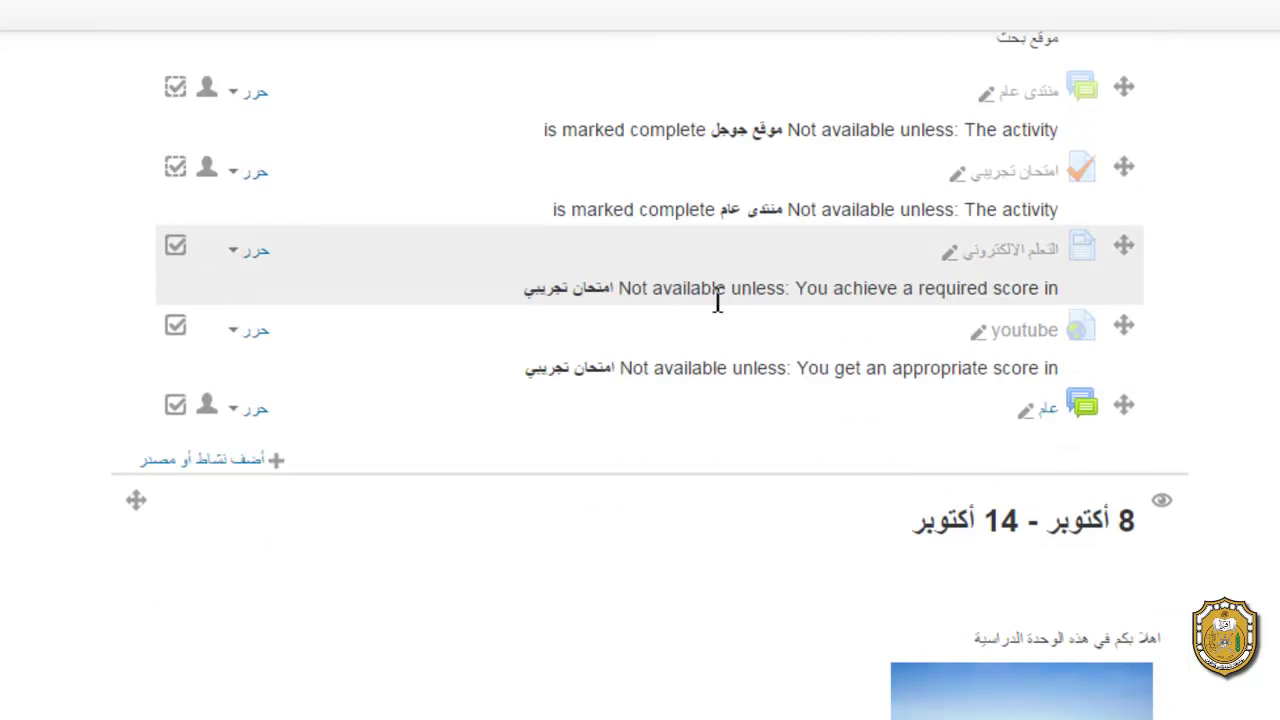
{"action": "left_click", "coordinate": [238, 256]}
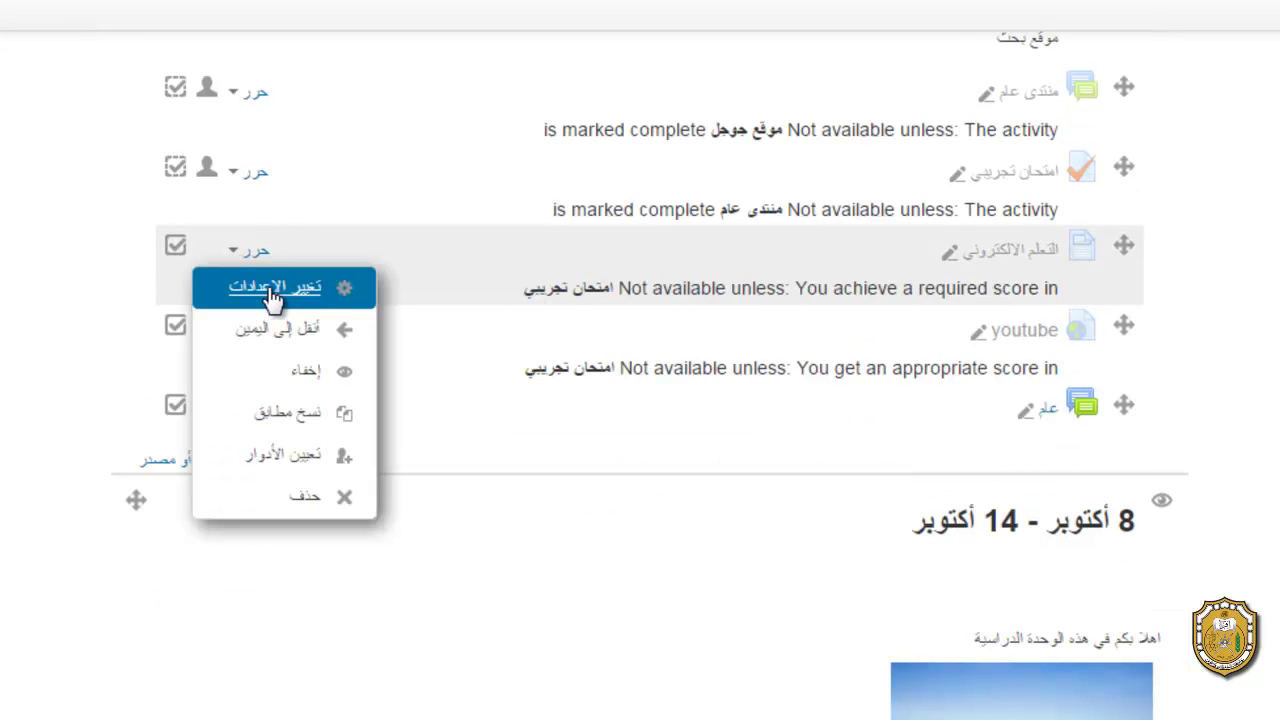
{"action": "left_click", "coordinate": [272, 292]}
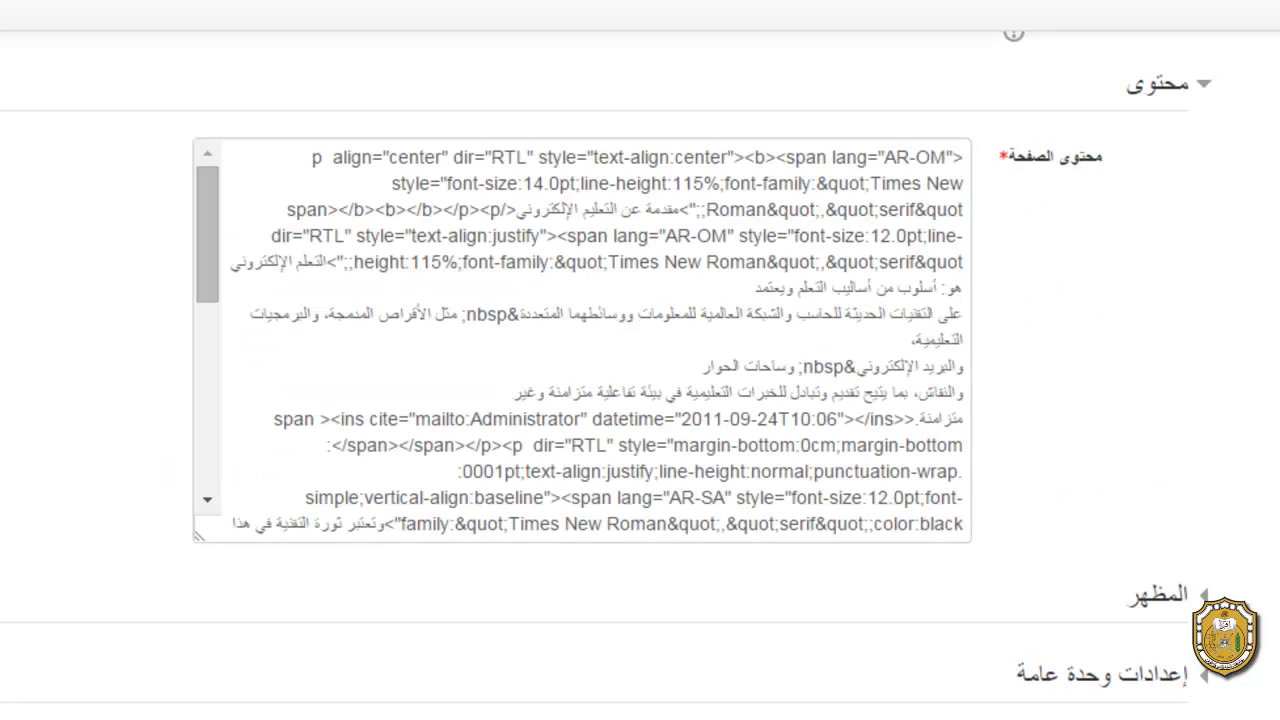
{"action": "scroll", "coordinate": [1174, 400], "scroll_direction": "down", "scroll_amount": 5}
{"action": "left_click", "coordinate": [1176, 380]}
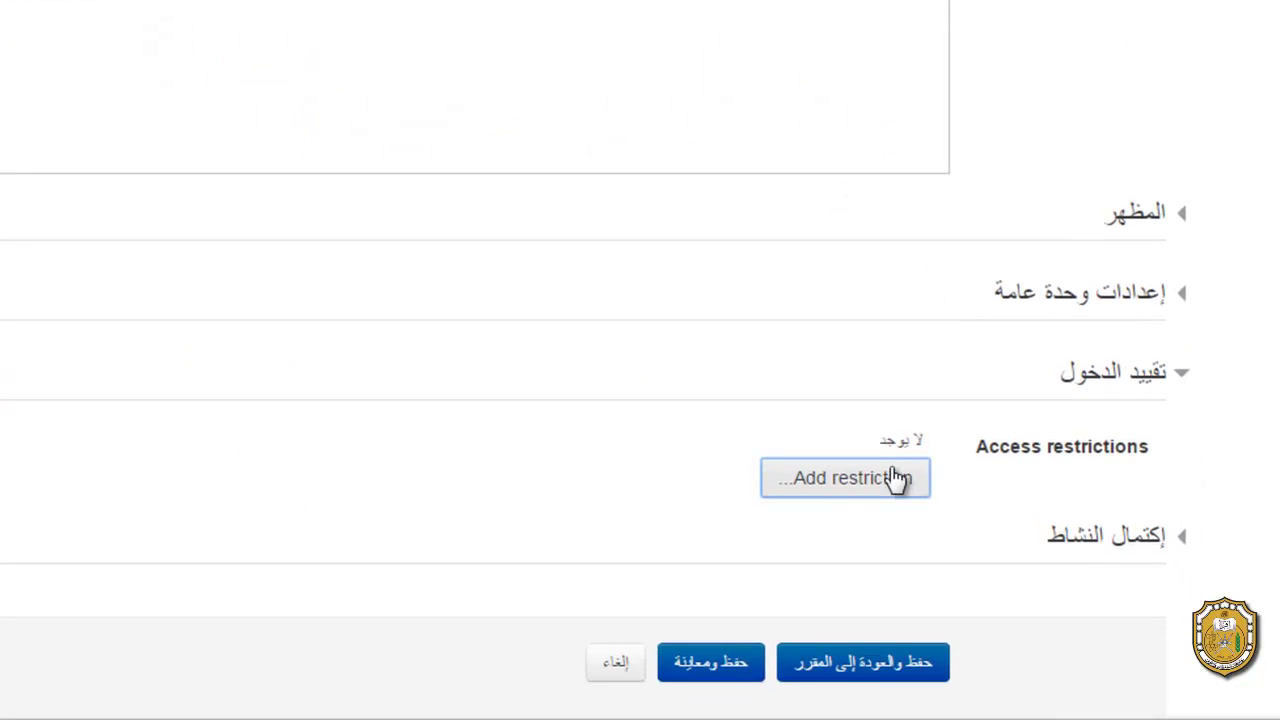
{"action": "left_click", "coordinate": [890, 479]}
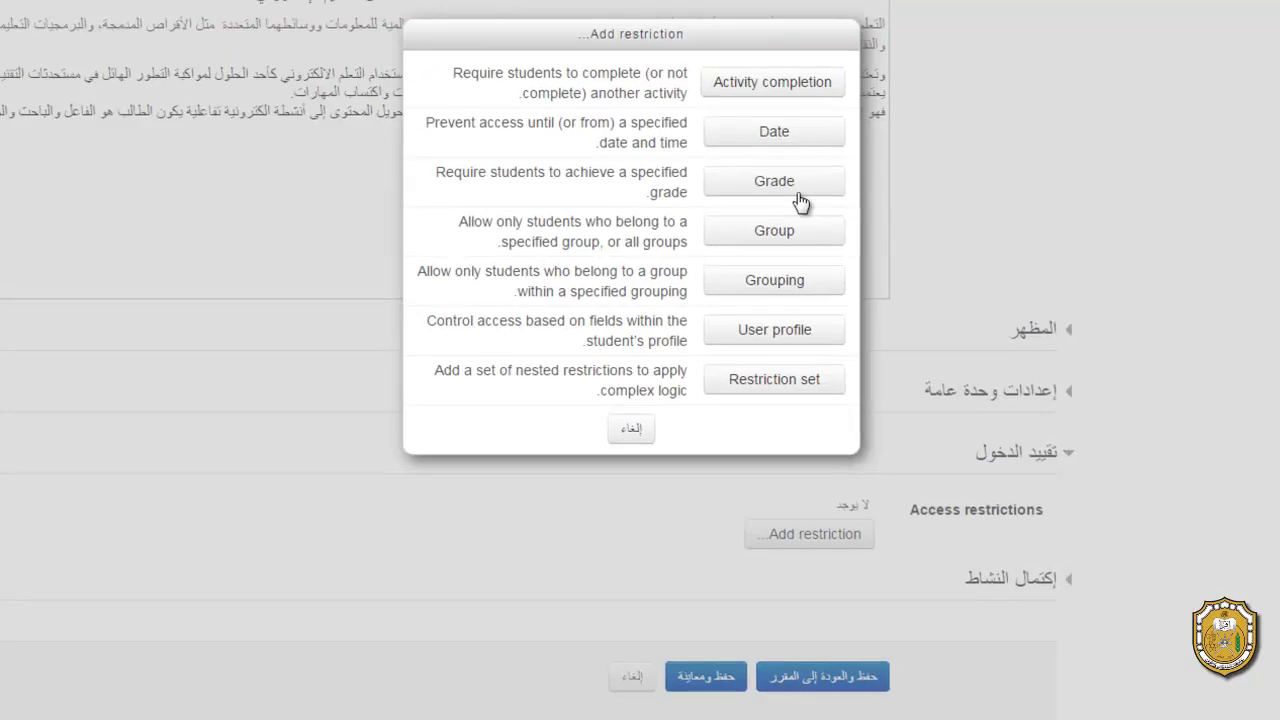
{"action": "left_click", "coordinate": [795, 182]}
Require a grade of at least 50% in امتحان تجريبي for the page and save back to the course.
{"action": "left_click", "coordinate": [471, 412]}
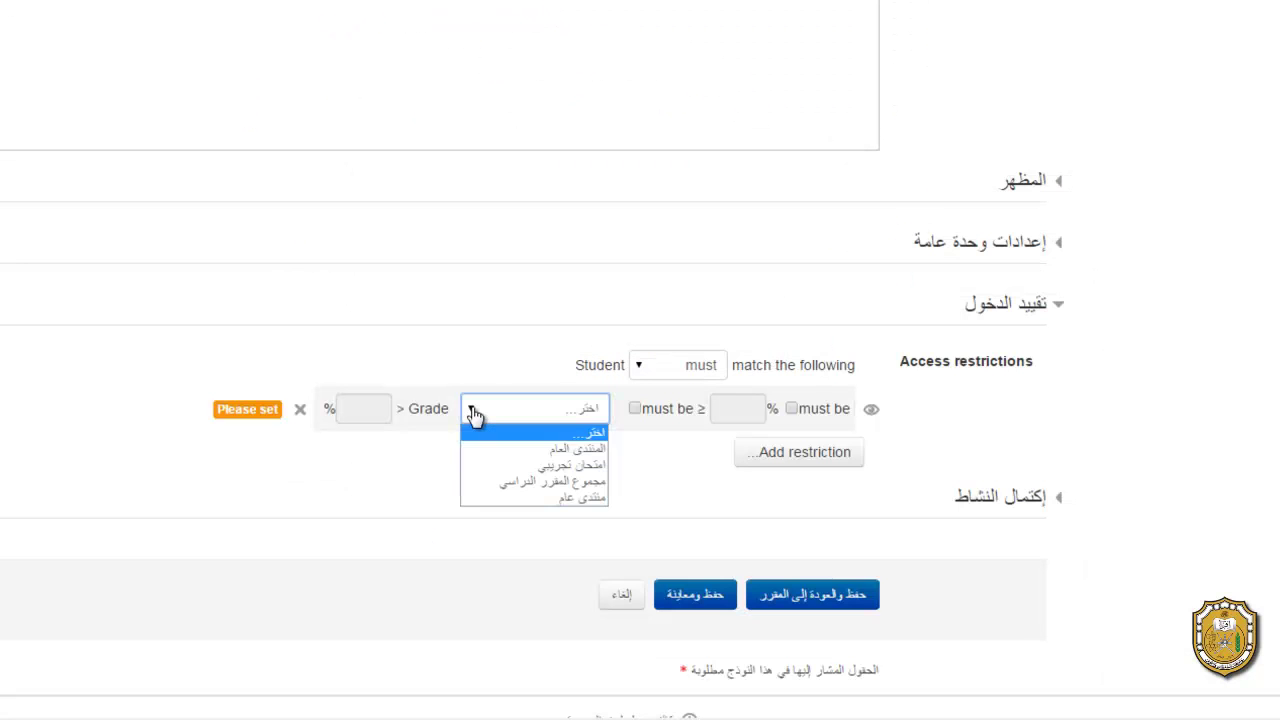
{"action": "left_click", "coordinate": [571, 465]}
{"action": "left_click", "coordinate": [634, 408]}
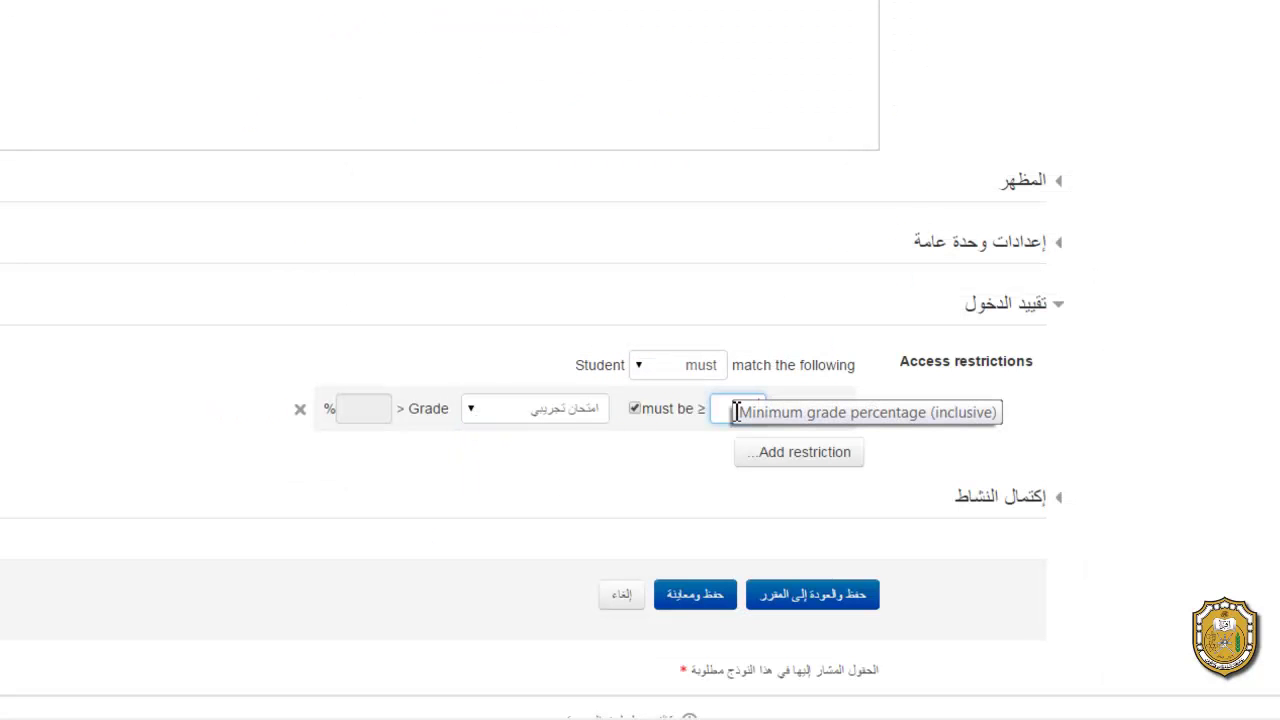
{"action": "type", "text": "50"}
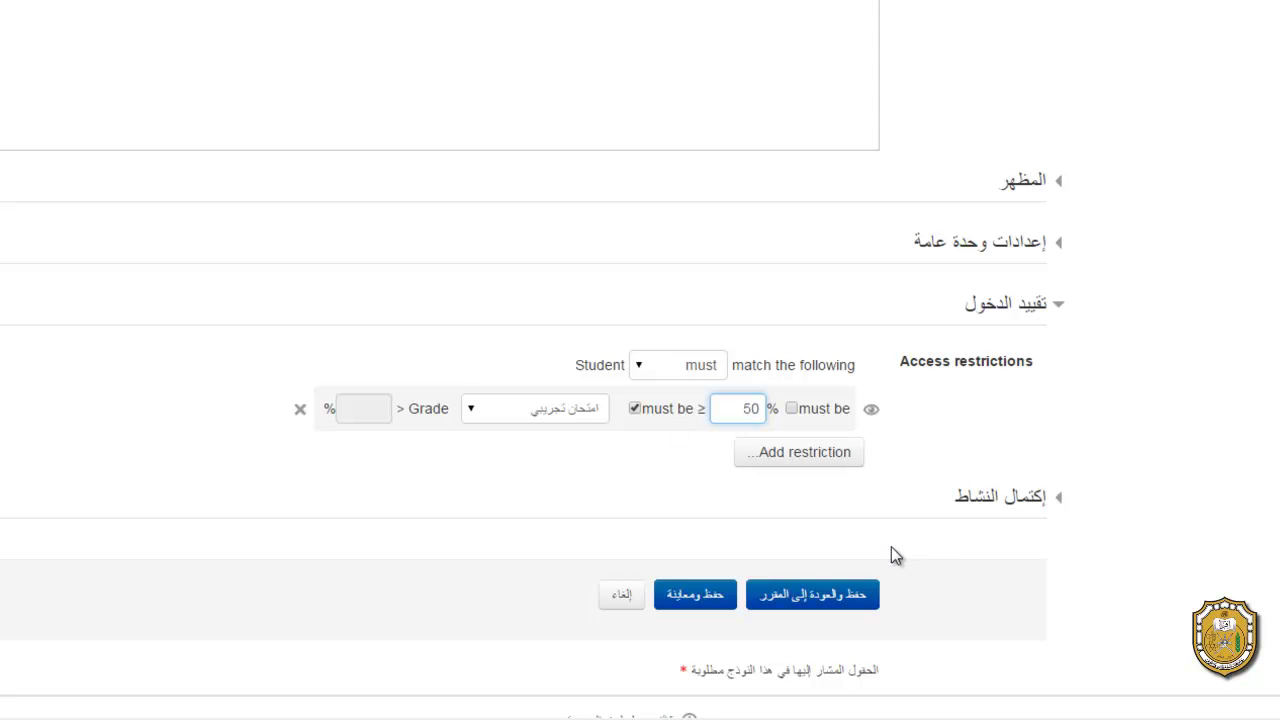
{"action": "left_click", "coordinate": [843, 600]}
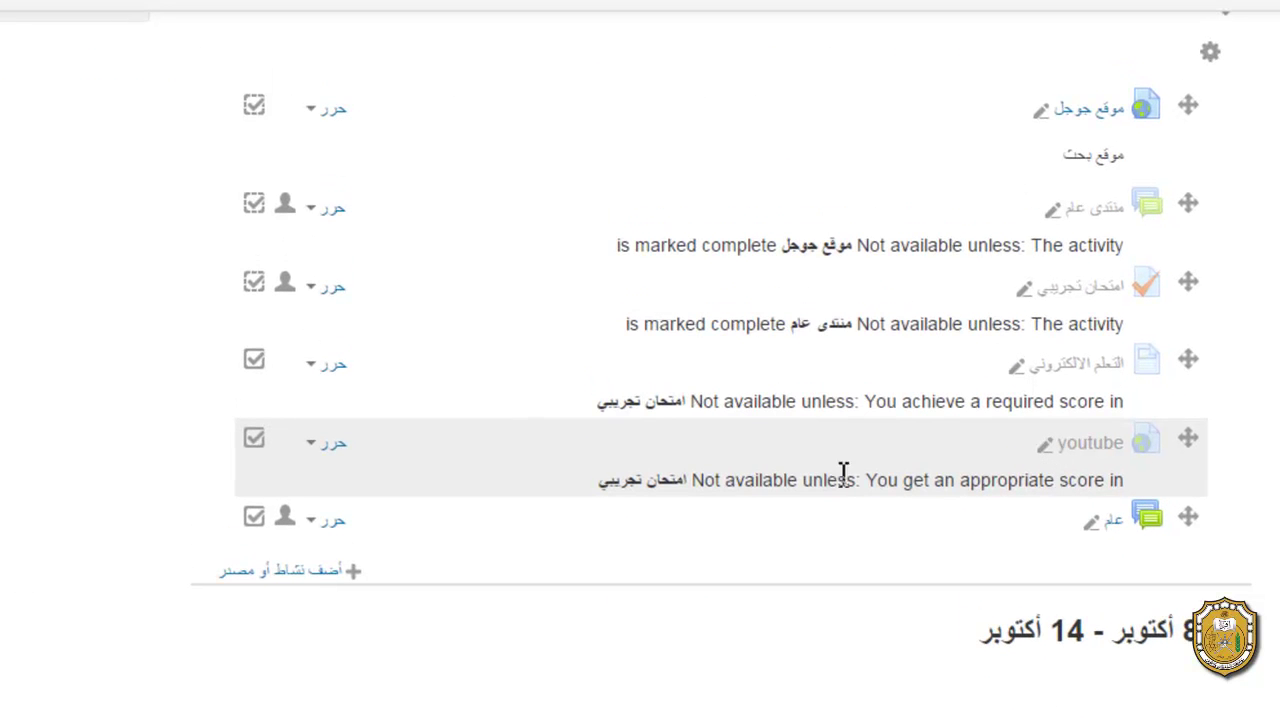
Open the settings of the youtube link and add a grade-based access restriction.
{"action": "left_click", "coordinate": [333, 443]}
{"action": "left_click", "coordinate": [340, 488]}
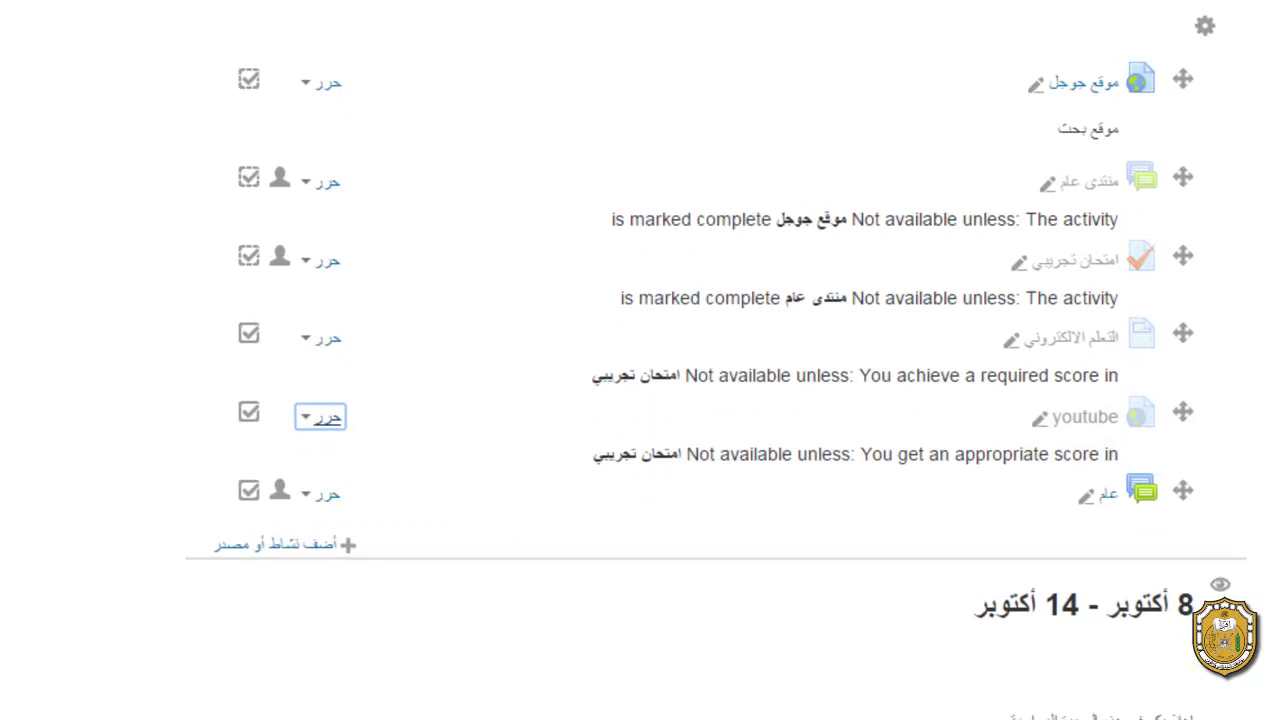
{"action": "left_click", "coordinate": [1175, 308]}
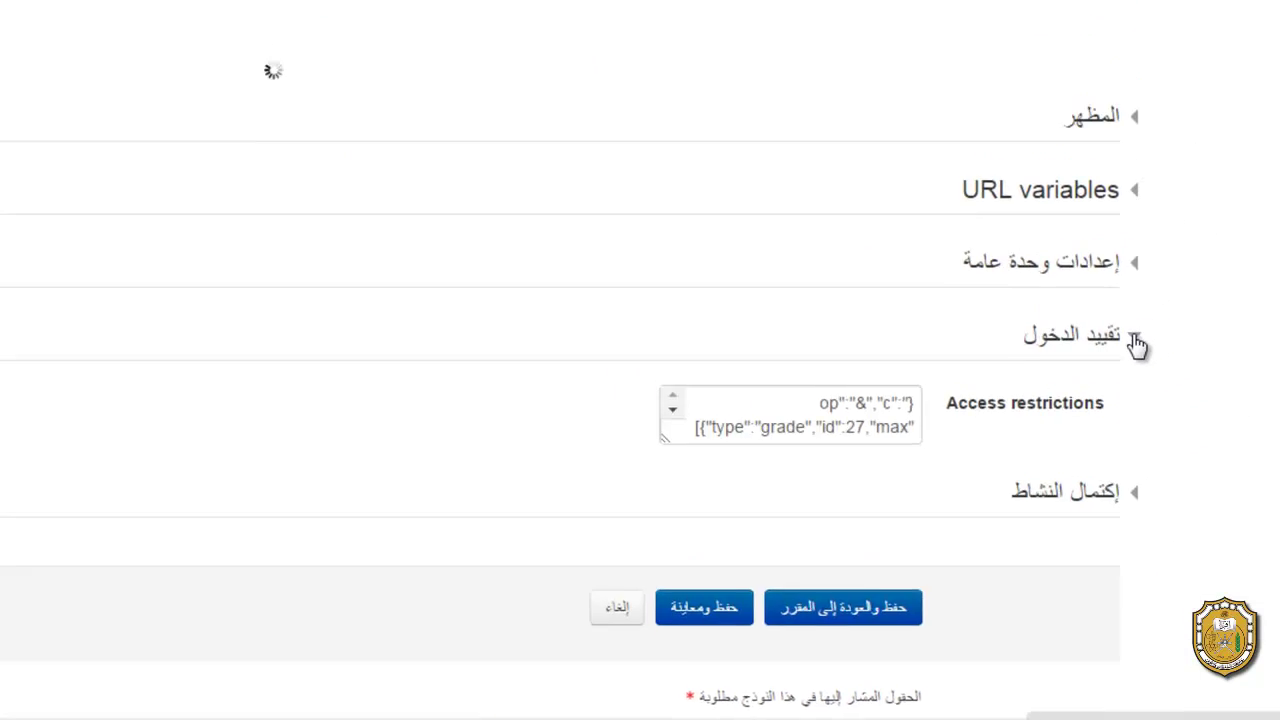
{"action": "left_click", "coordinate": [829, 408]}
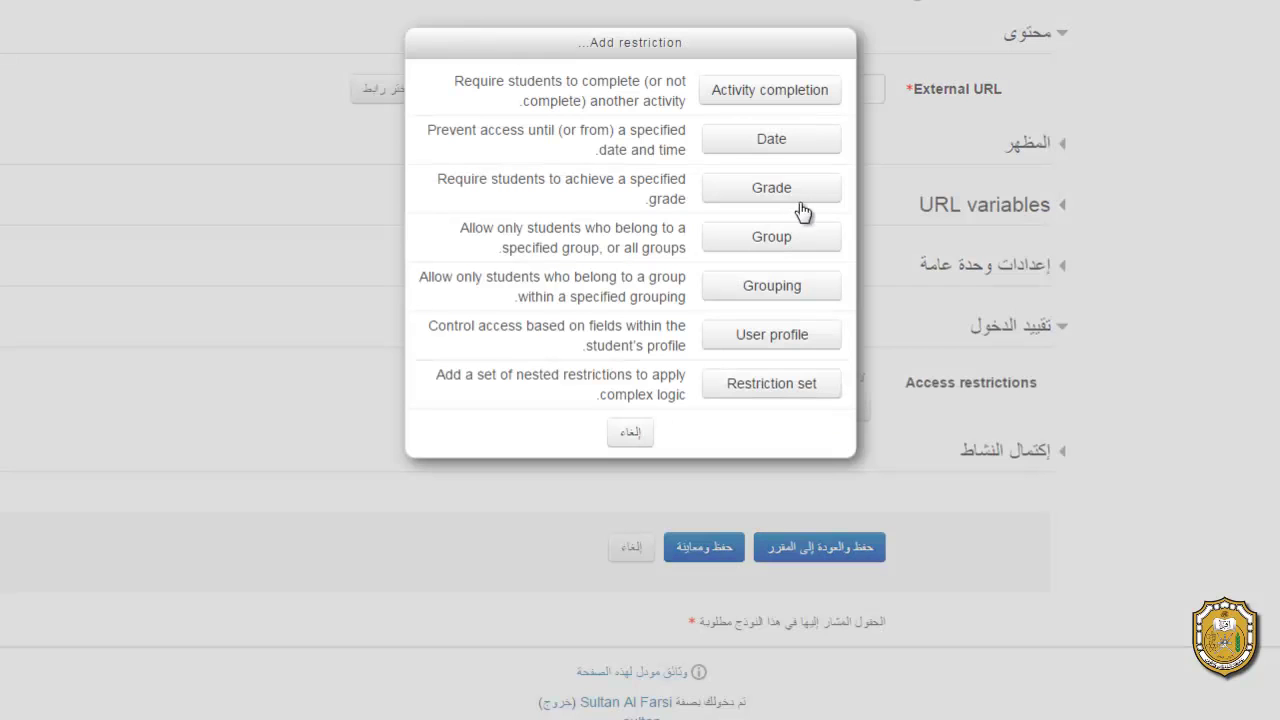
{"action": "left_click", "coordinate": [807, 196]}
Limit the youtube link to students graded below 50% in امتحان تجريبي and save back to the course.
{"action": "left_click", "coordinate": [477, 440]}
{"action": "left_click", "coordinate": [520, 483]}
{"action": "left_click", "coordinate": [376, 428]}
{"action": "type", "text": "50"}
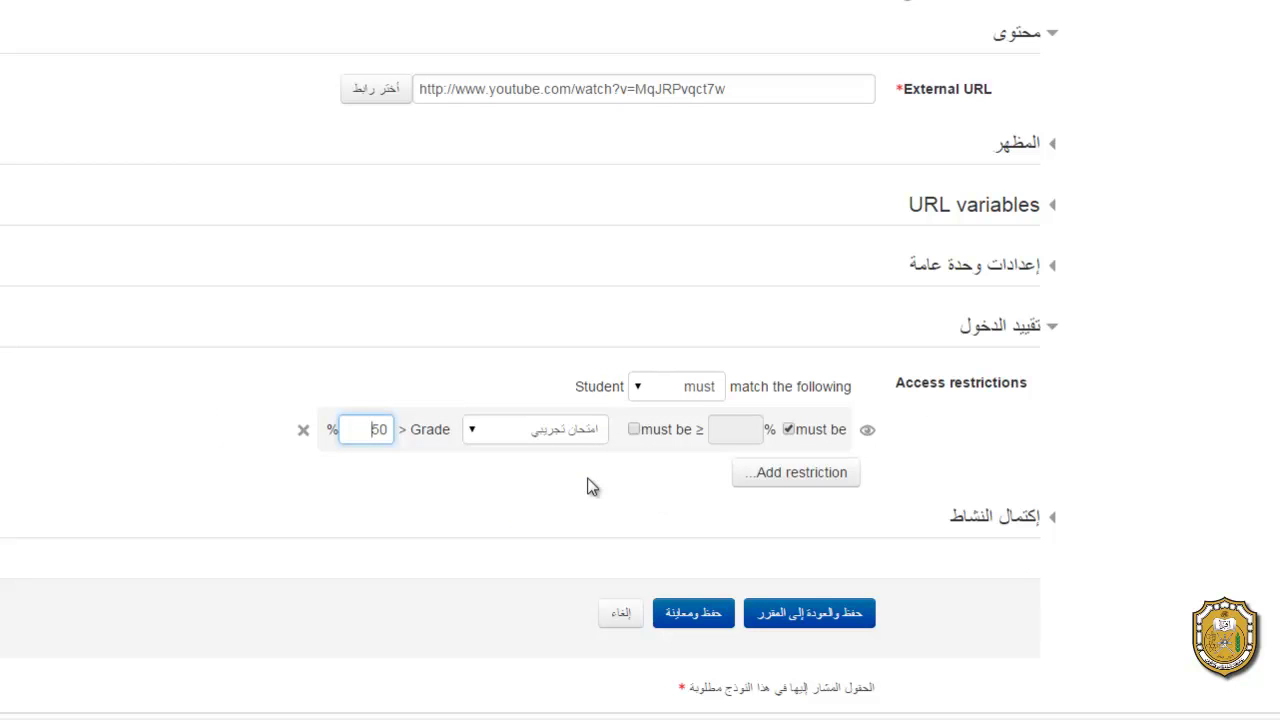
{"action": "left_click", "coordinate": [851, 620]}
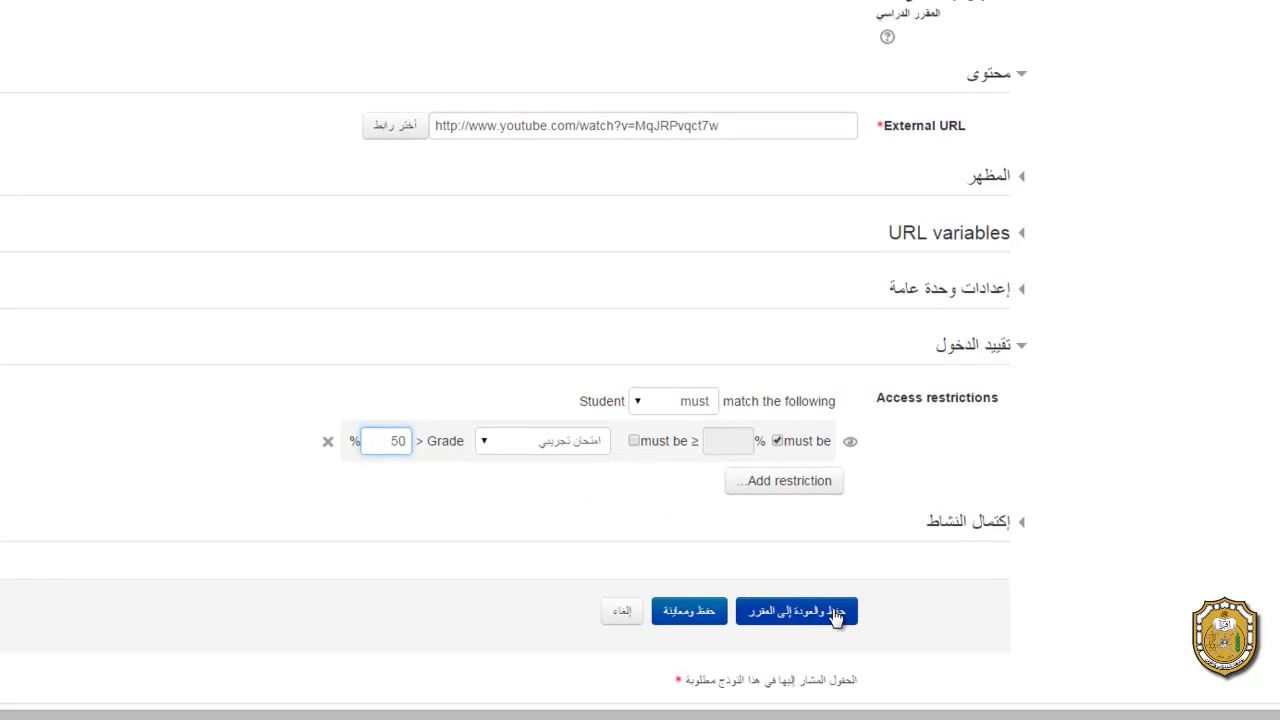